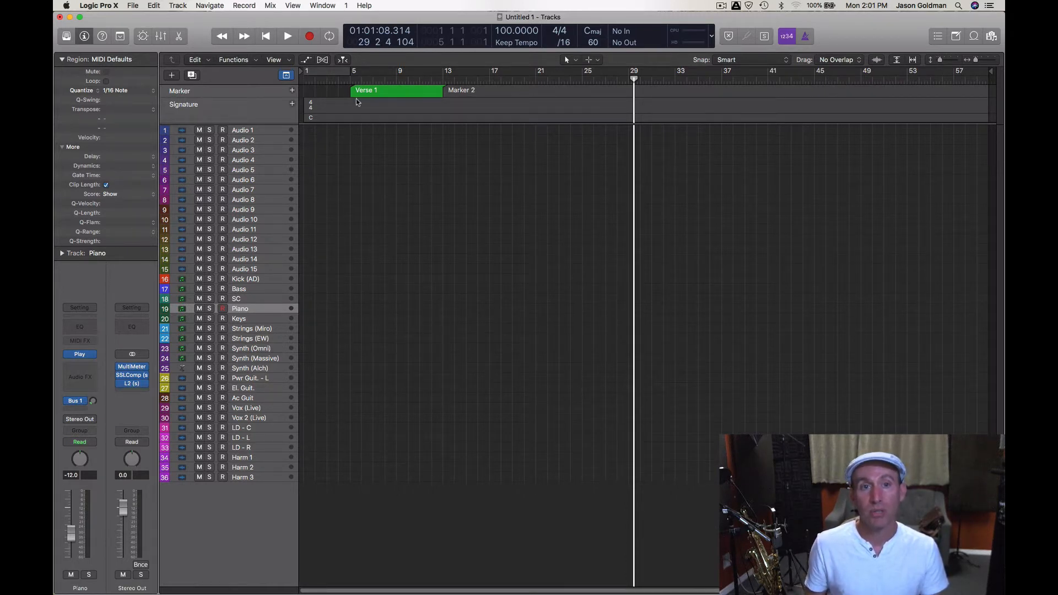
# - Hide the global tracks and show them again
pyautogui.click(287, 76)
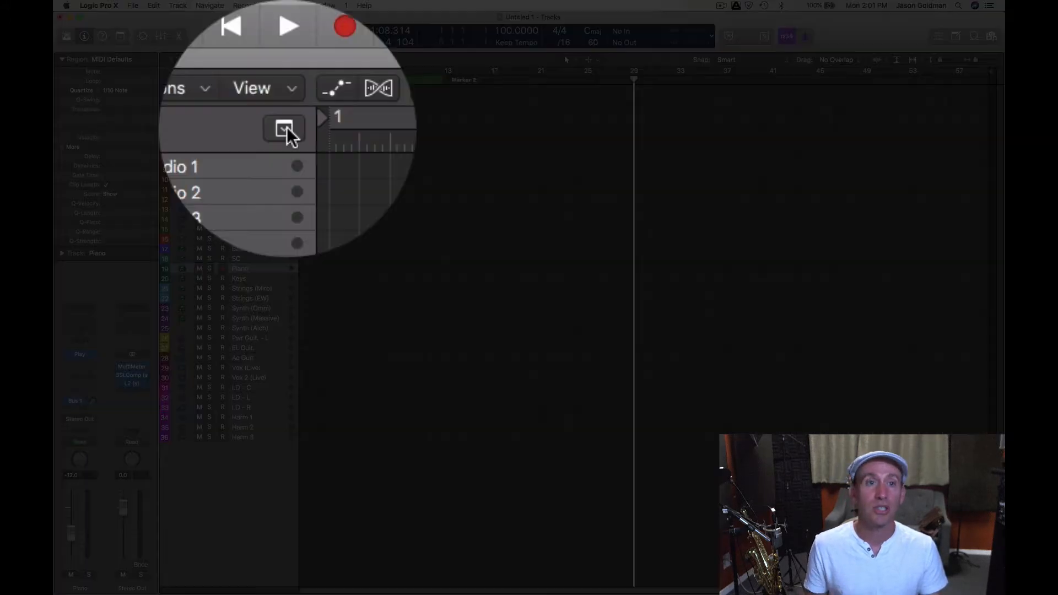
pyautogui.click(286, 76)
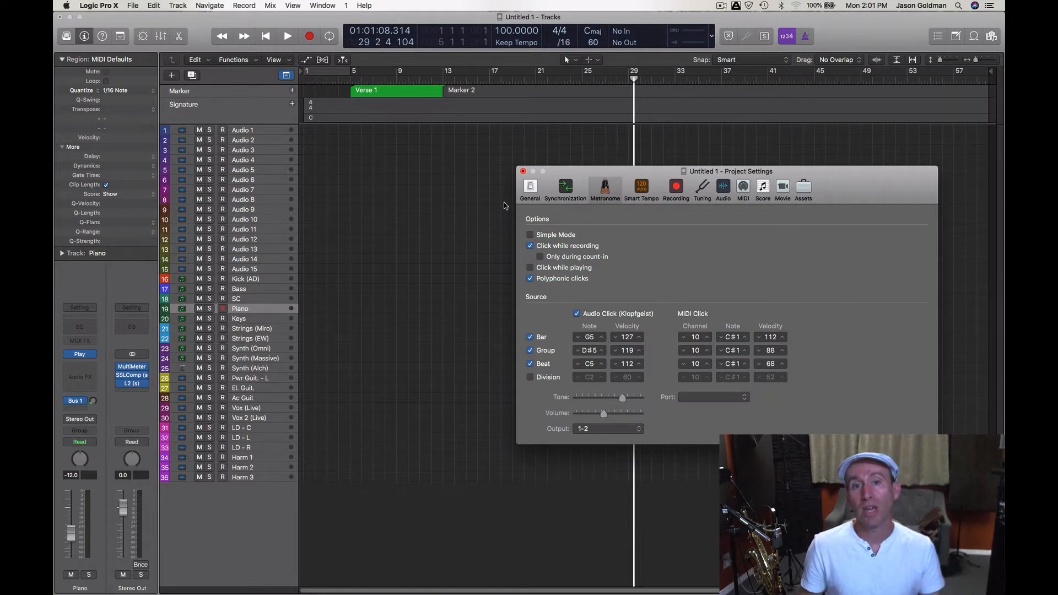
# - Close the open project settings, then reopen them from scratch and examine the Metronome options
pyautogui.moveTo(609, 173); pyautogui.dragTo(575, 177)
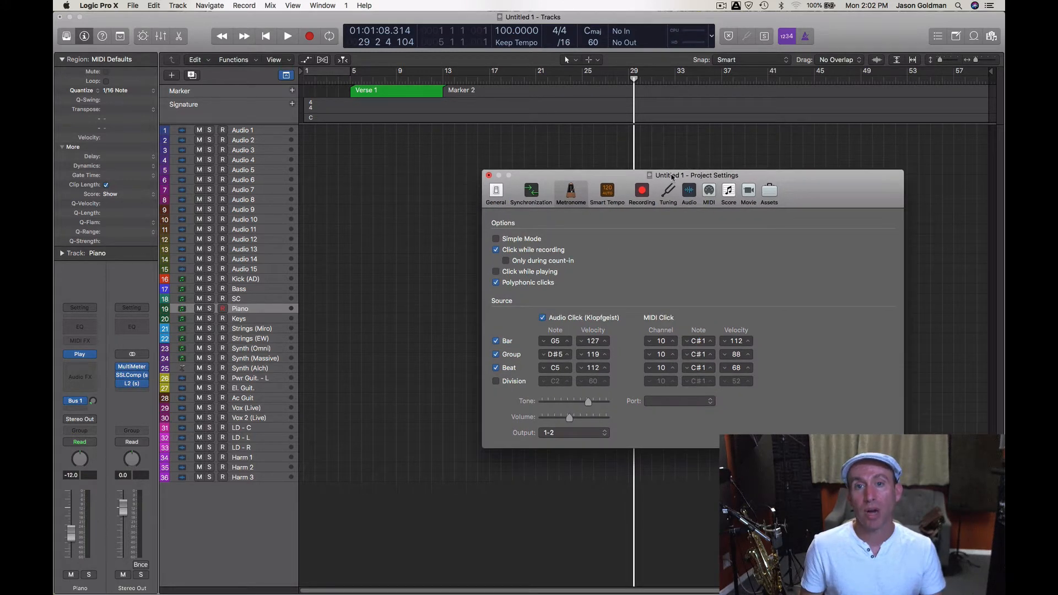
pyautogui.click(489, 176)
pyautogui.click(133, 5)
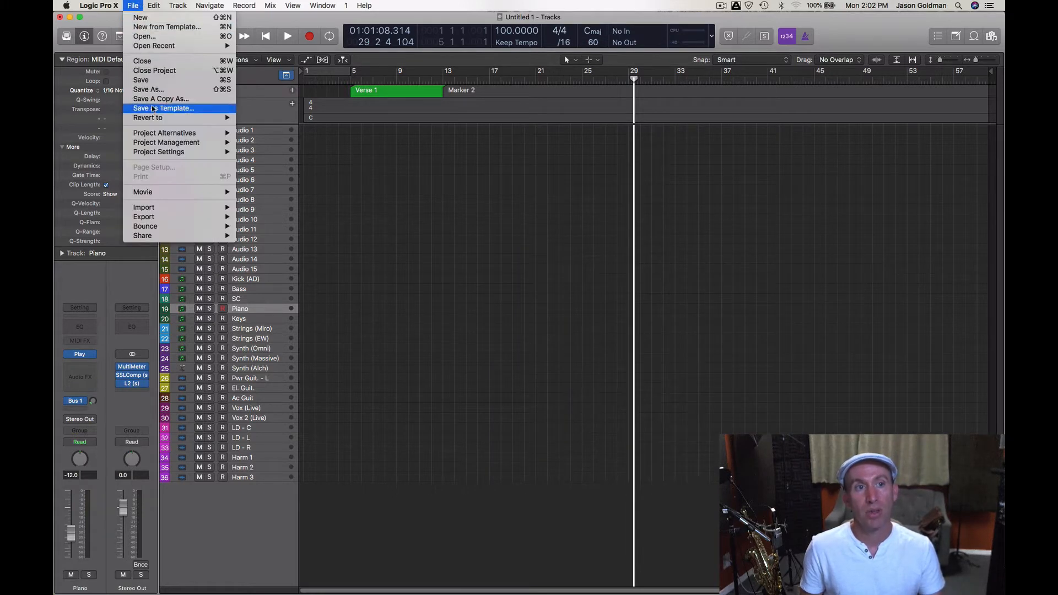
pyautogui.moveTo(164, 153)
pyautogui.click(259, 153)
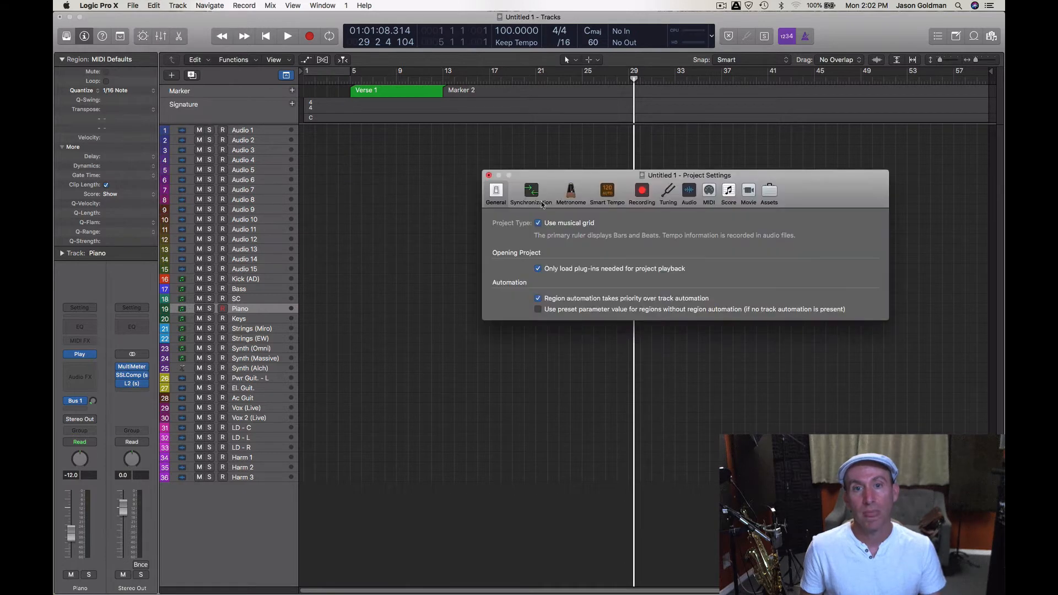
pyautogui.click(571, 191)
pyautogui.moveTo(602, 181); pyautogui.dragTo(620, 142)
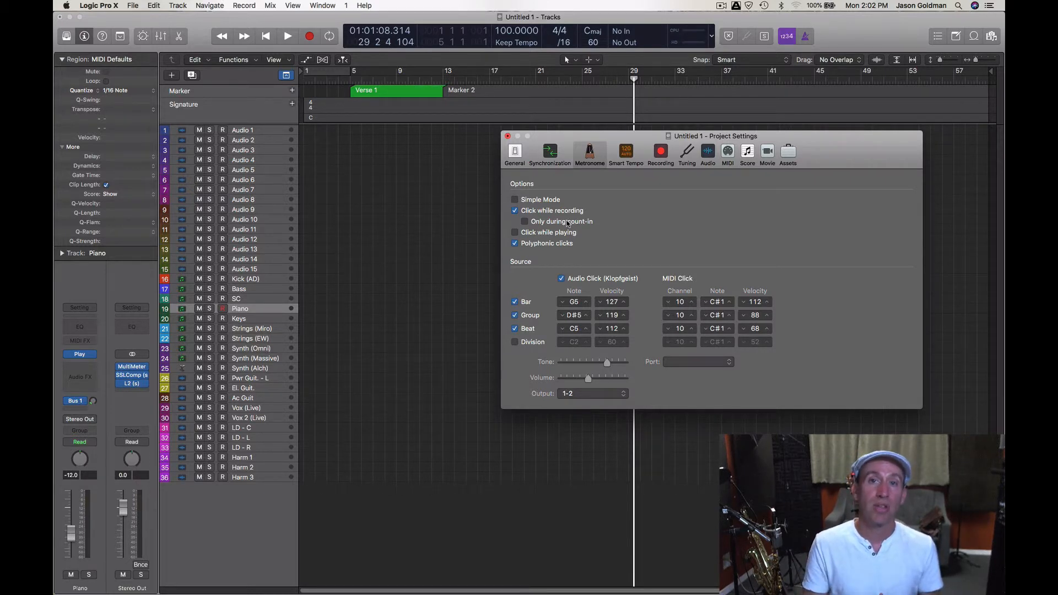
# - Examine the available count-in lengths in the project's Recording settings
pyautogui.click(661, 153)
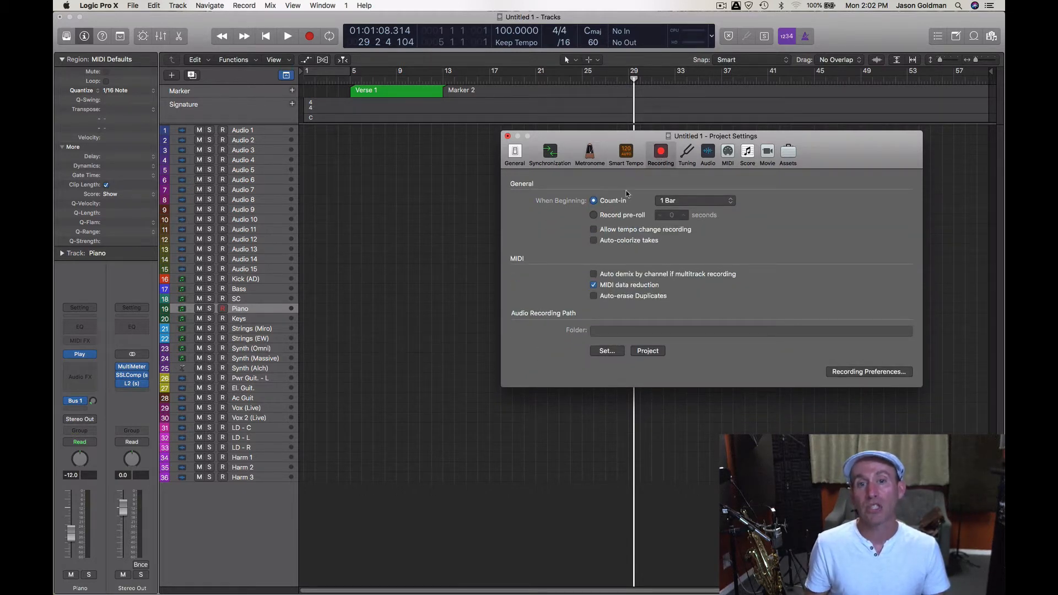
pyautogui.click(666, 202)
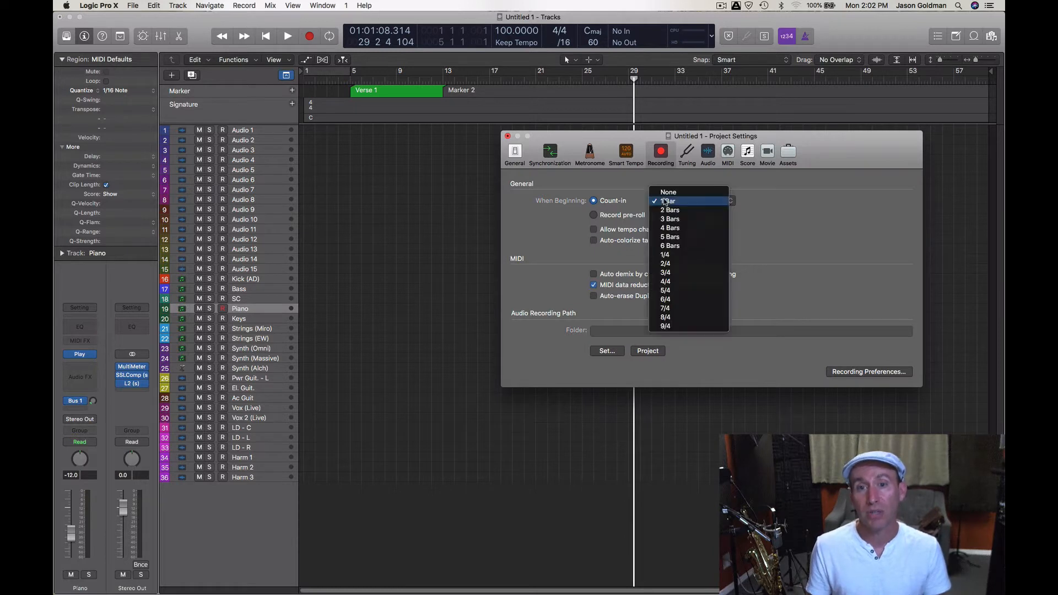
pyautogui.click(733, 199)
pyautogui.click(733, 200)
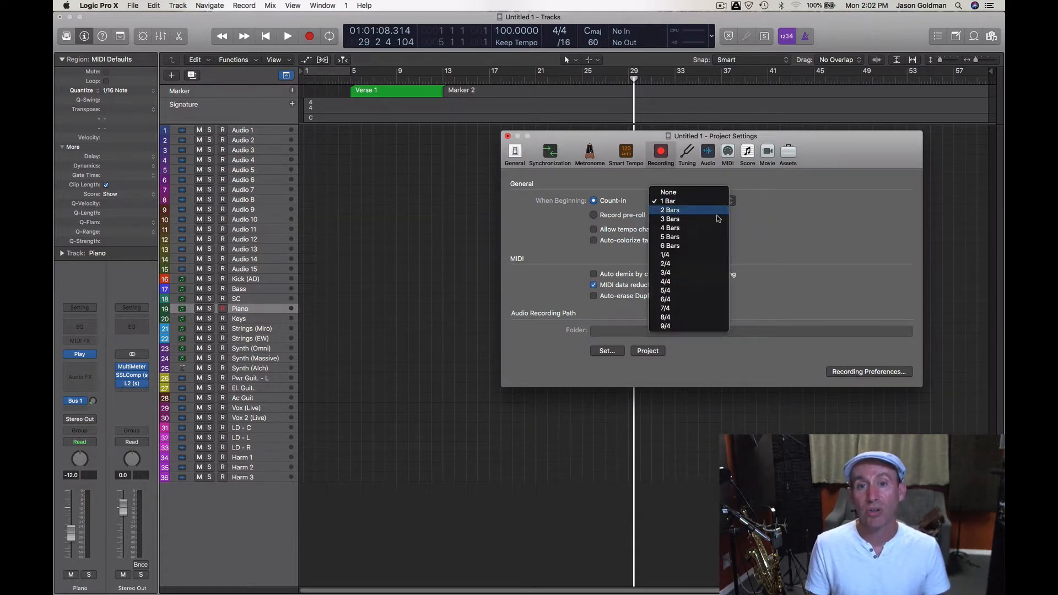
pyautogui.click(783, 224)
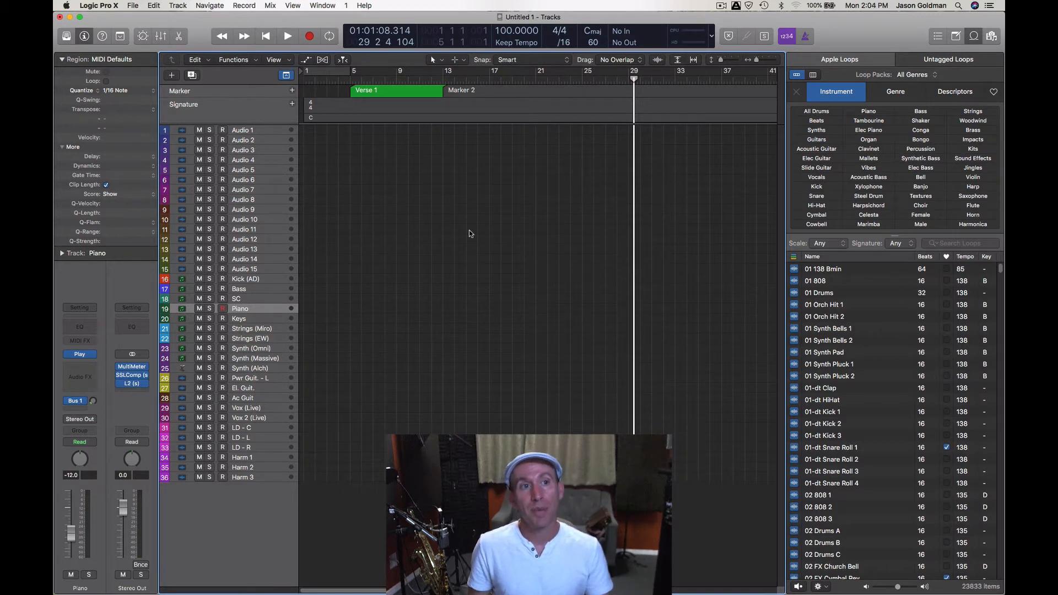
# - Collapse the Region inspector and select the Audio 13 track
pyautogui.click(62, 59)
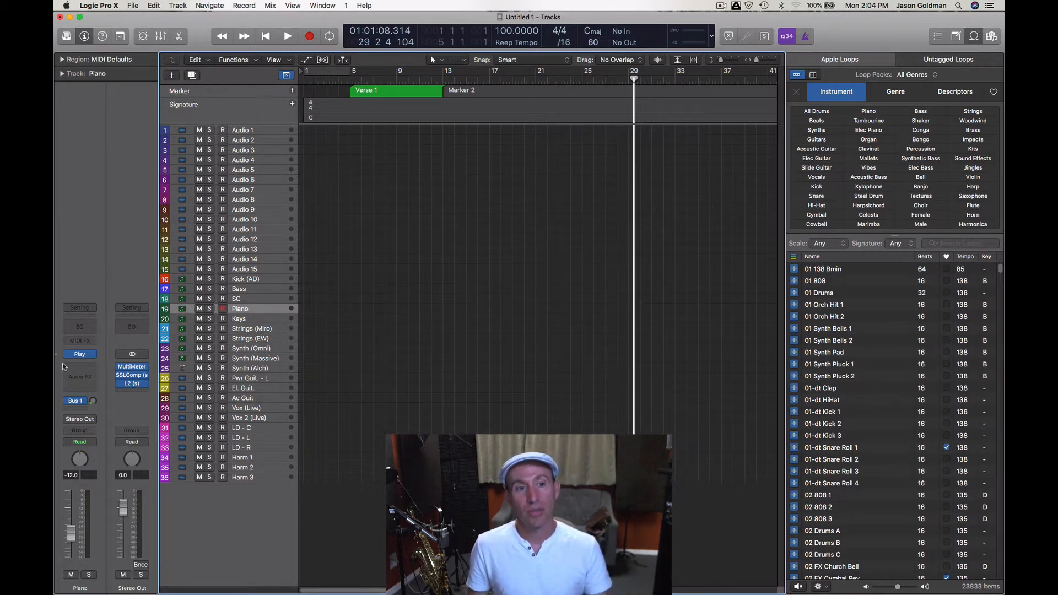
pyautogui.click(239, 220)
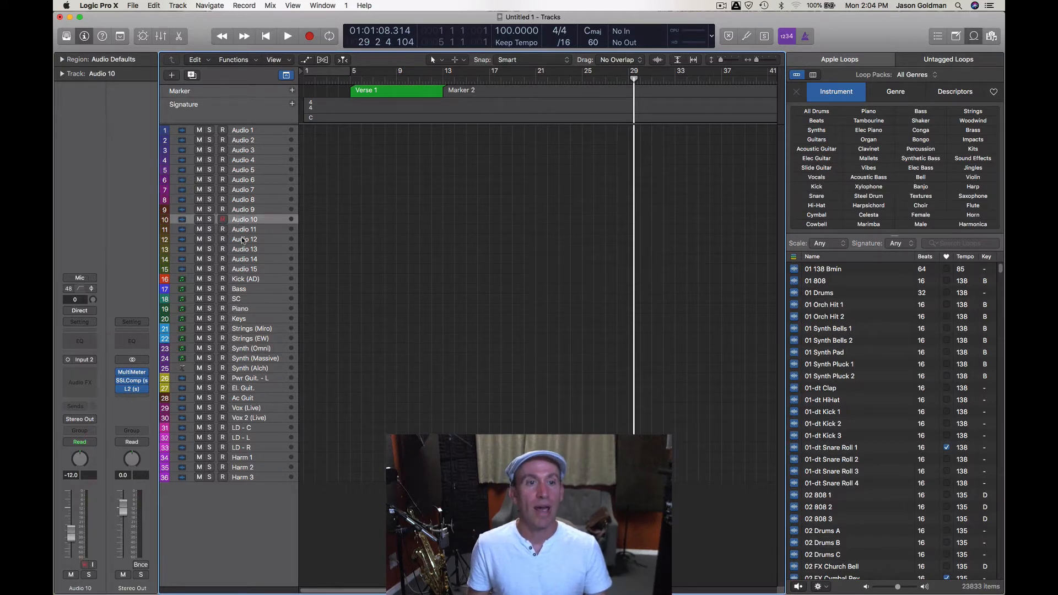
pyautogui.click(244, 250)
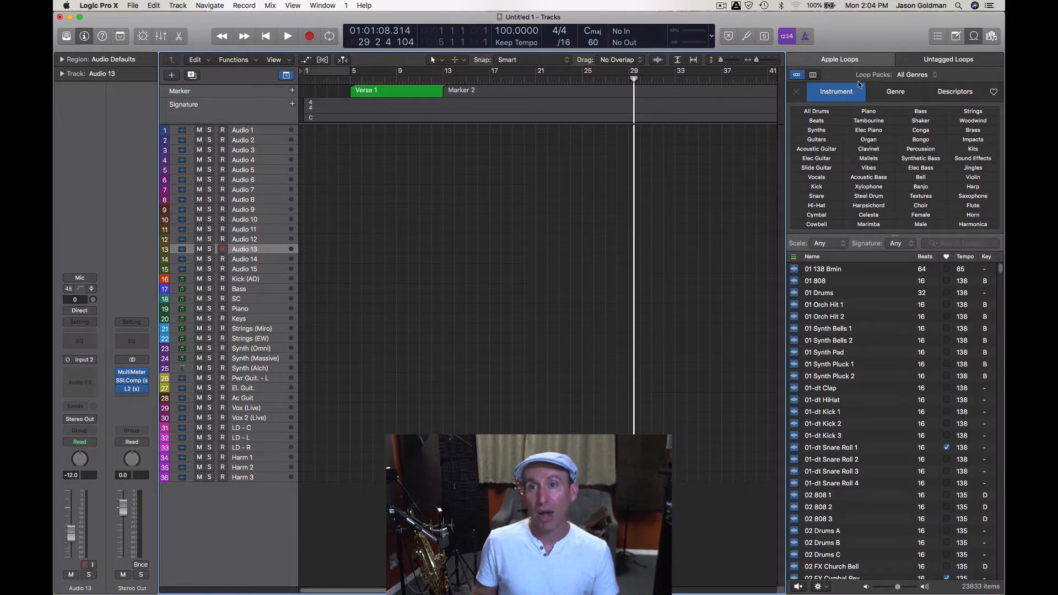
# - View the Apple Loops and Untagged Loops browsers, then open the bookmarked Samples folder among all files
pyautogui.click(936, 61)
pyautogui.click(878, 60)
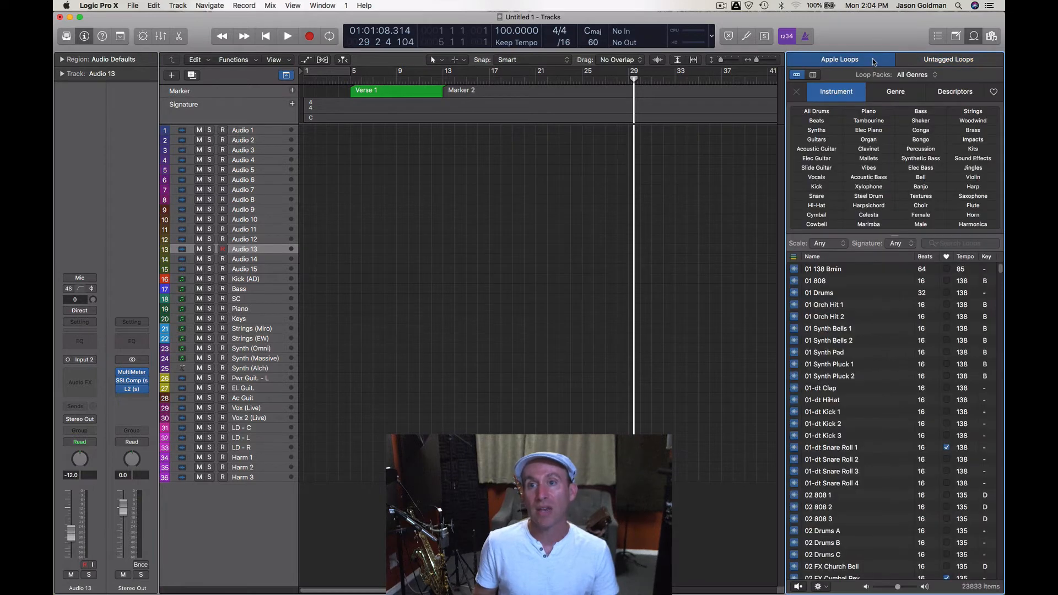
pyautogui.press('f')
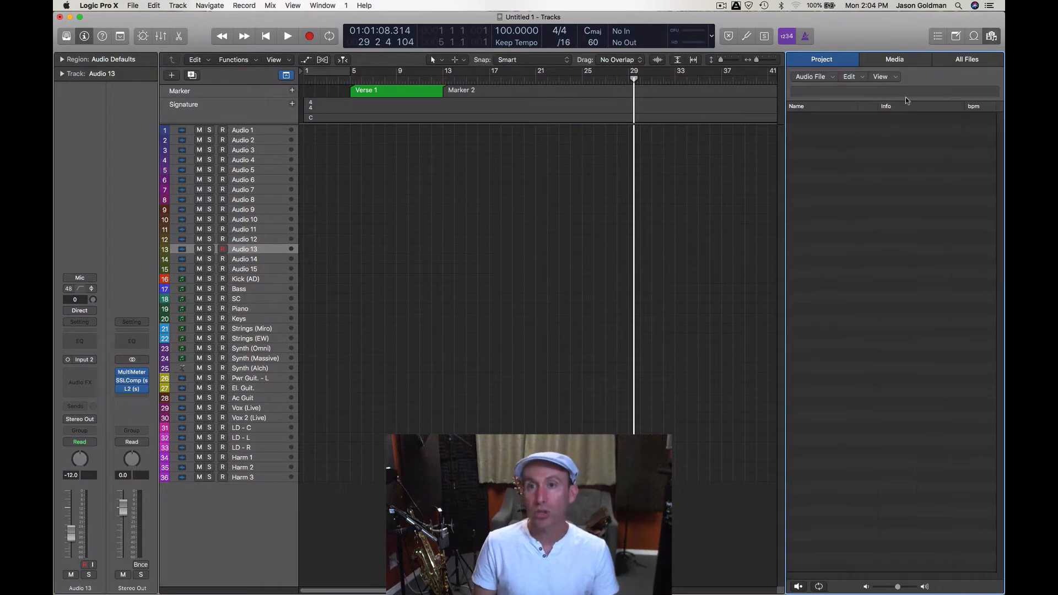
pyautogui.click(960, 62)
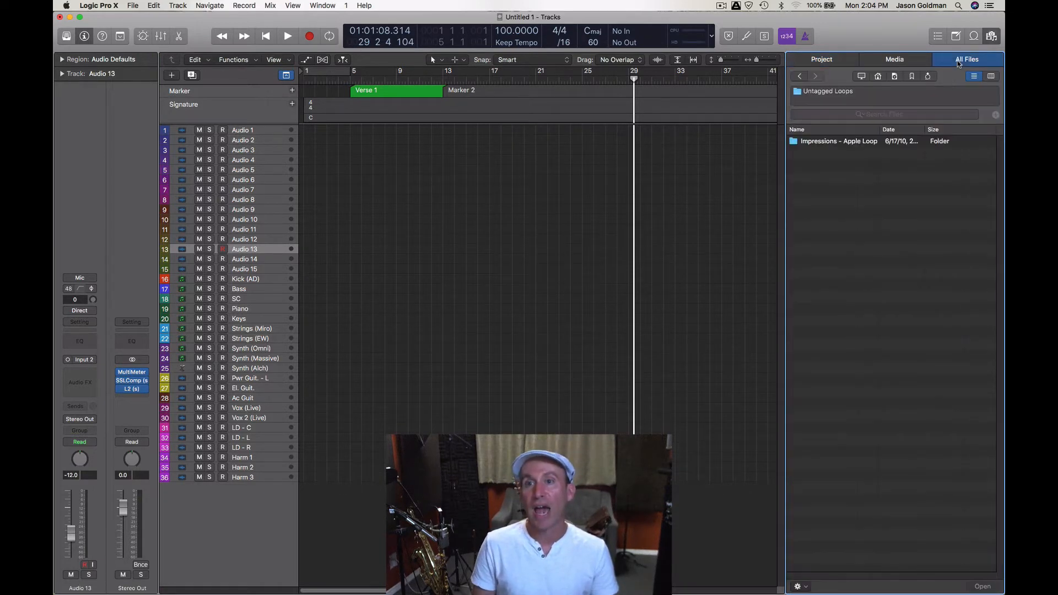
pyautogui.click(912, 77)
pyautogui.doubleClick(819, 142)
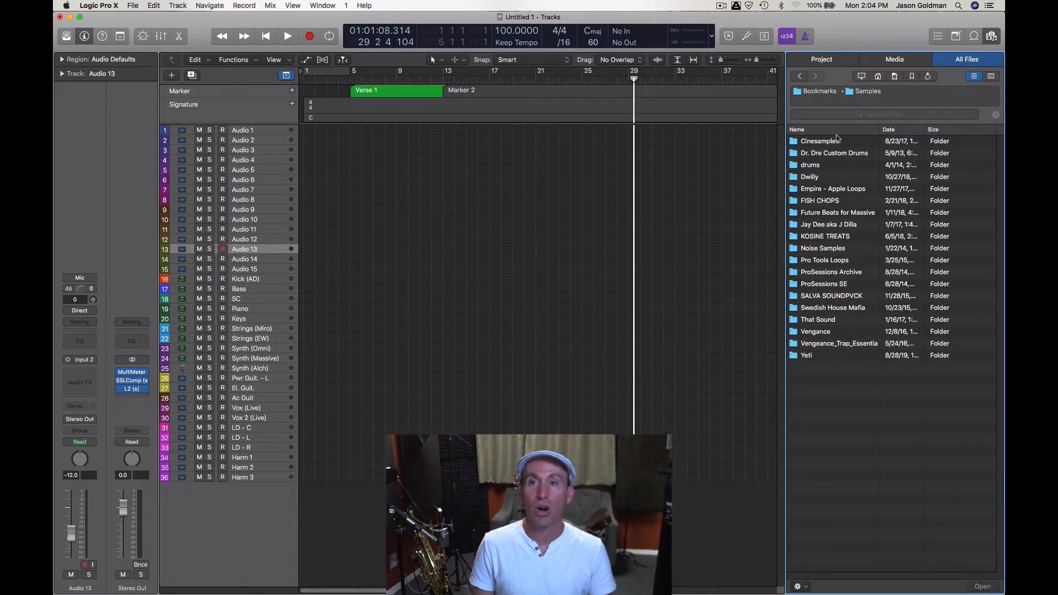
# - Switch to the loop browser and back to the file browser's bookmarks
pyautogui.press('o')
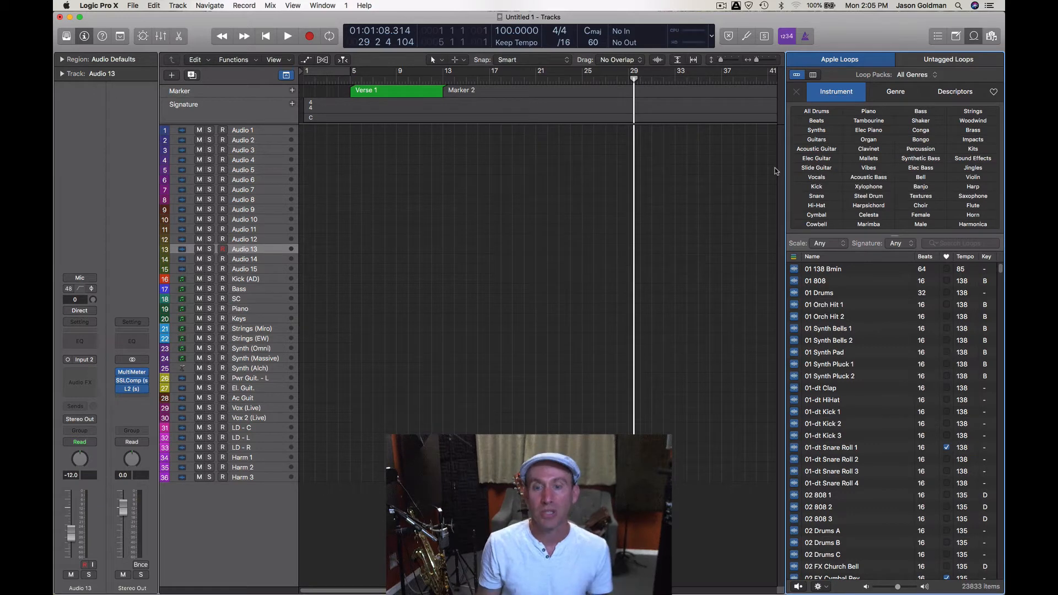
pyautogui.press('f')
pyautogui.click(913, 78)
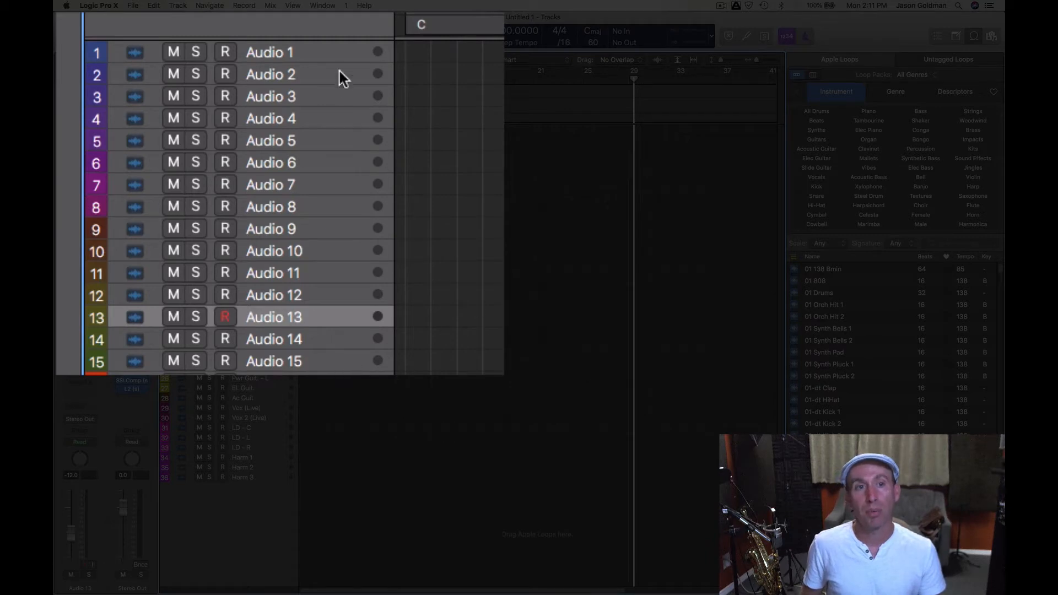
# - Add the 01 808 Apple Loop to the Audio 1 track, within the Verse 1 section
pyautogui.click(339, 53)
pyautogui.click(263, 150)
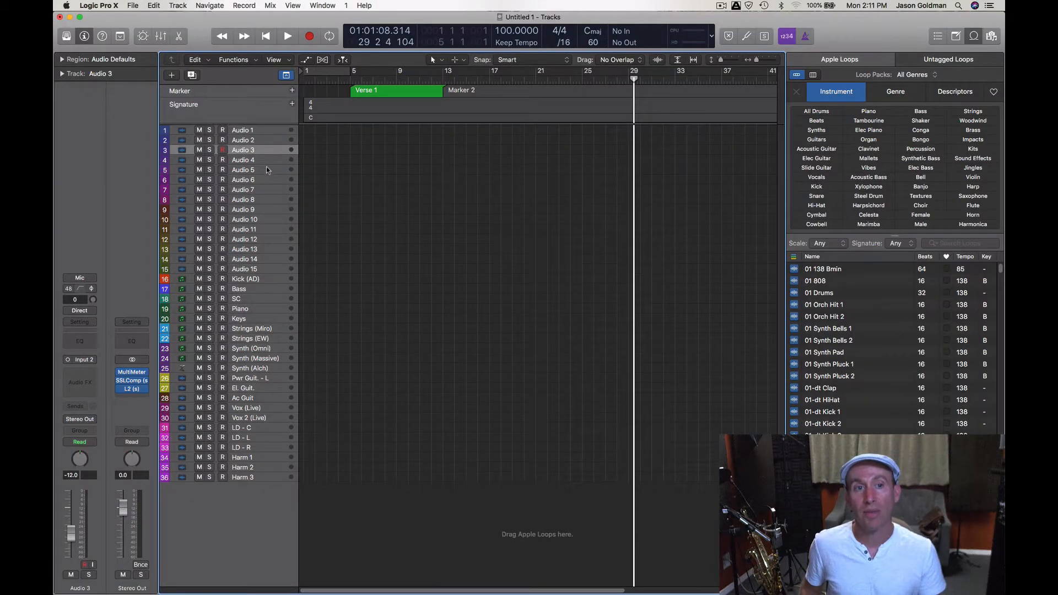
pyautogui.click(267, 178)
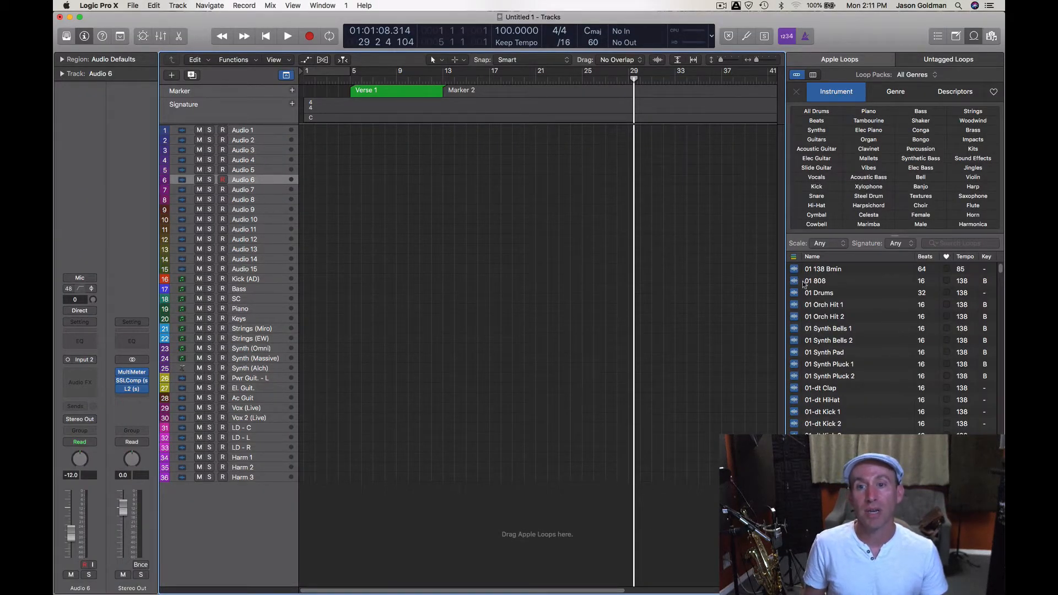
pyautogui.moveTo(819, 285); pyautogui.dragTo(394, 133)
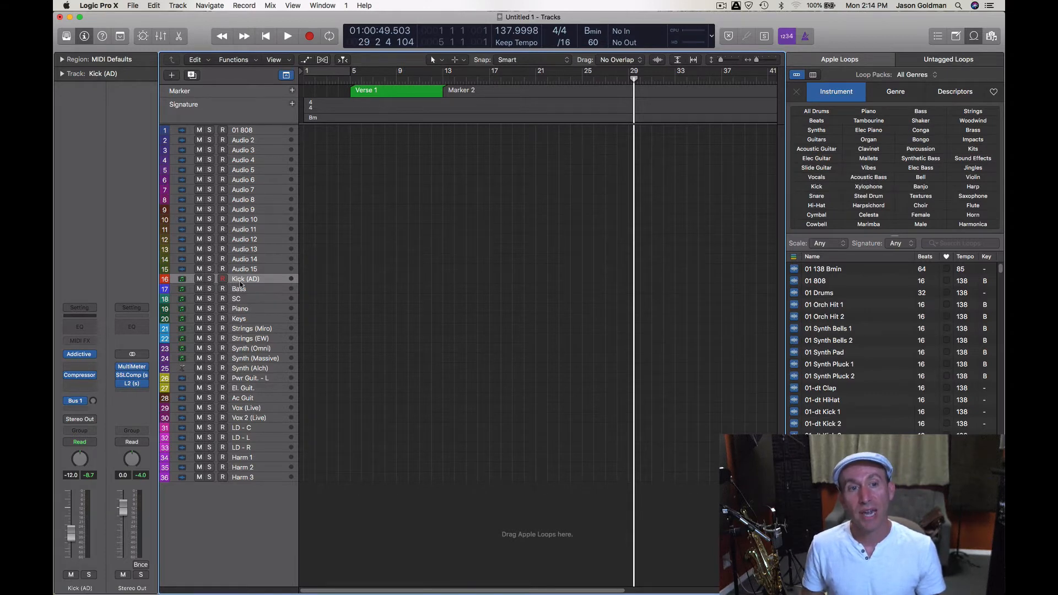
# - Open the Addictive Drums 2 instrument on the Kick (AD) track, audition its kick drum and close it
pyautogui.click(81, 354)
pyautogui.moveTo(346, 42); pyautogui.dragTo(651, 62)
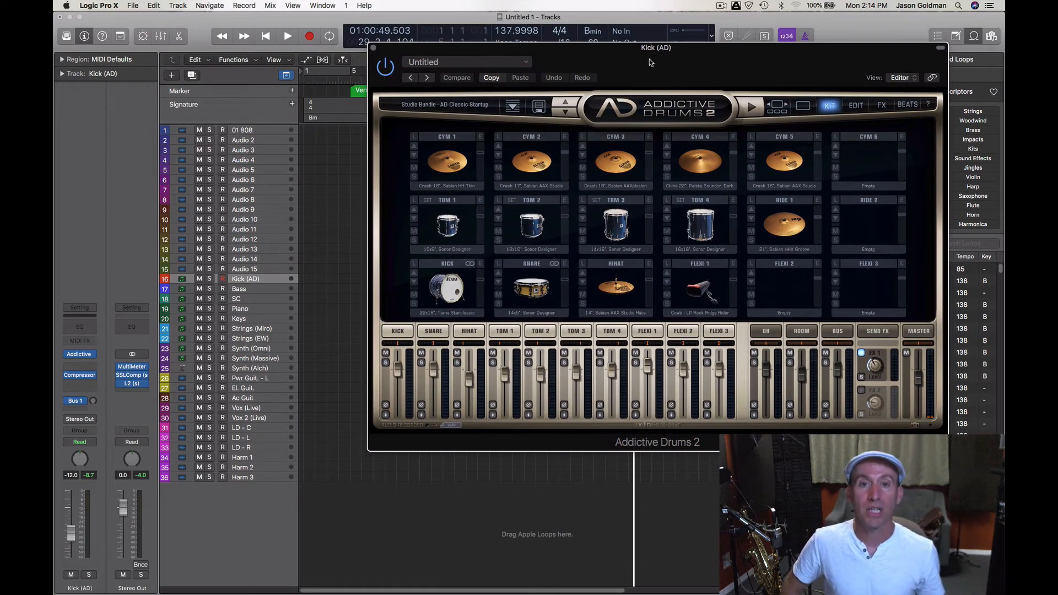
pyautogui.click(453, 284)
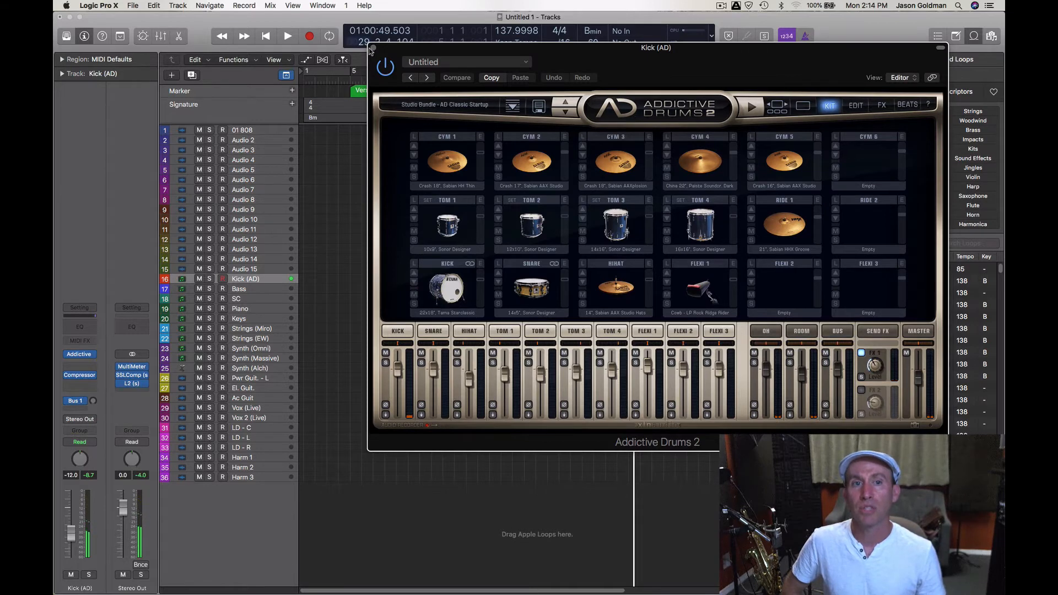
pyautogui.click(373, 49)
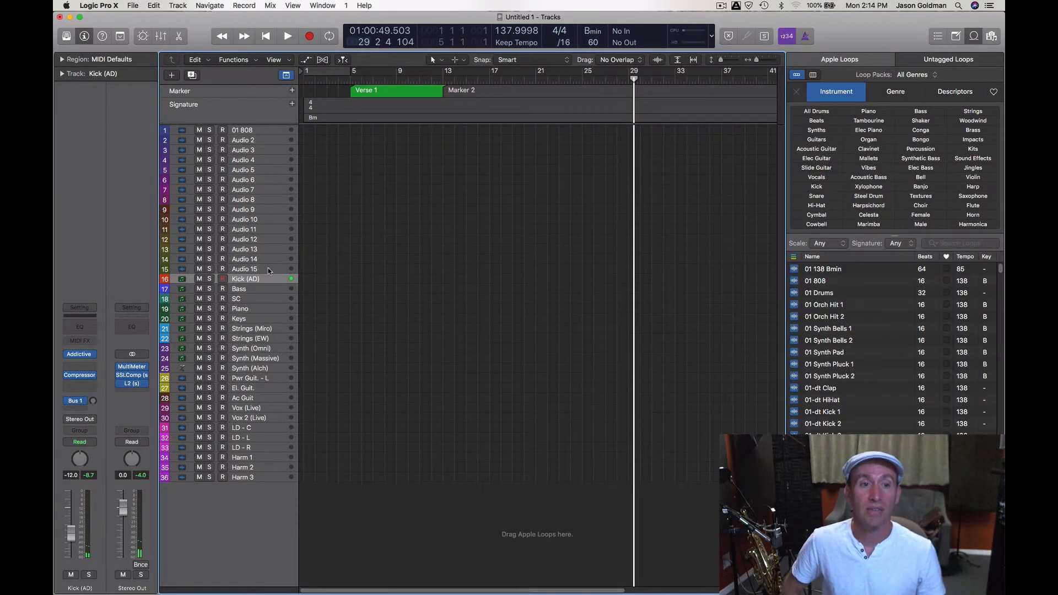
# - Select the Bass track, view its Trilian instrument and close the plug-in window
pyautogui.click(251, 287)
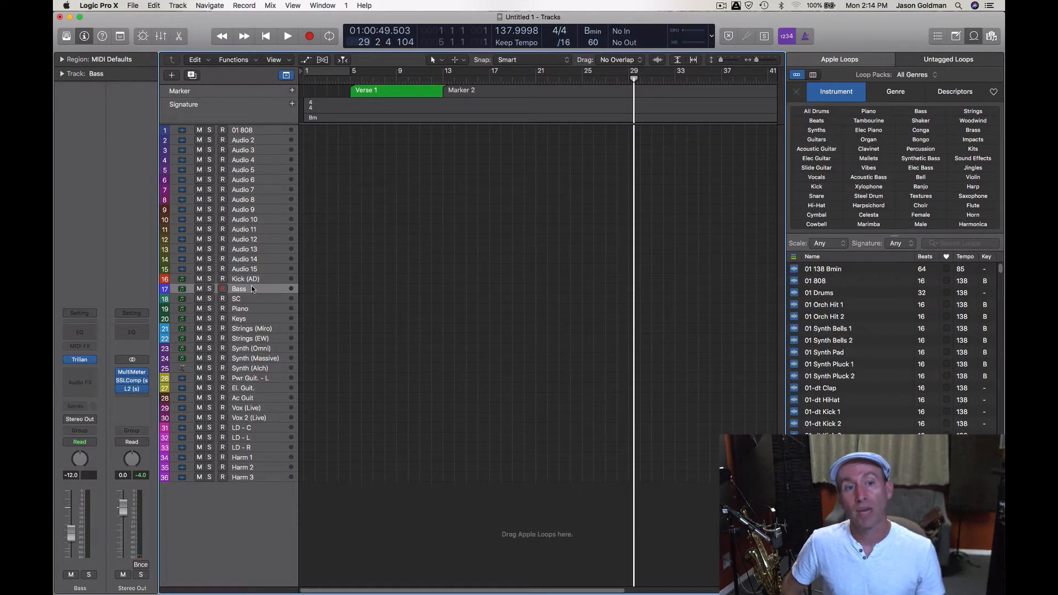
pyautogui.click(81, 361)
pyautogui.moveTo(380, 52); pyautogui.dragTo(570, 71)
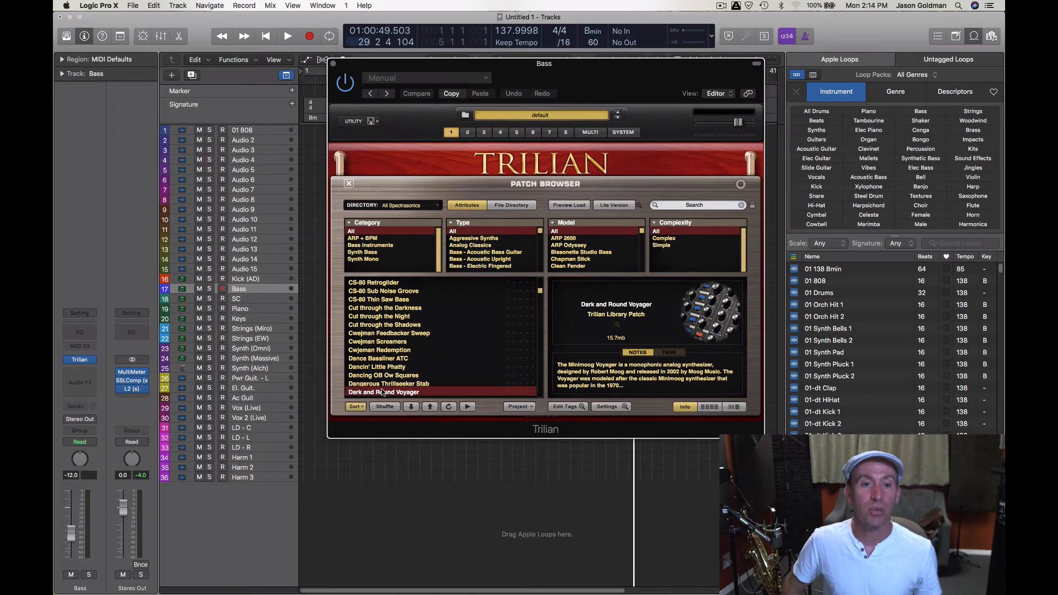
pyautogui.click(333, 64)
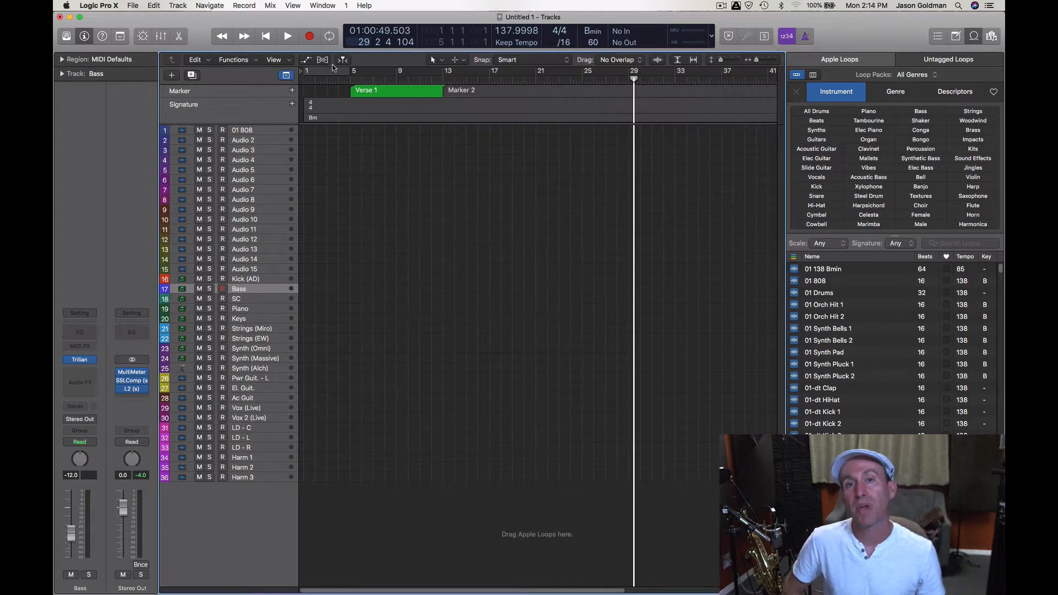
# - Select the Piano track, view its Play instrument and close the plug-in window
pyautogui.click(252, 311)
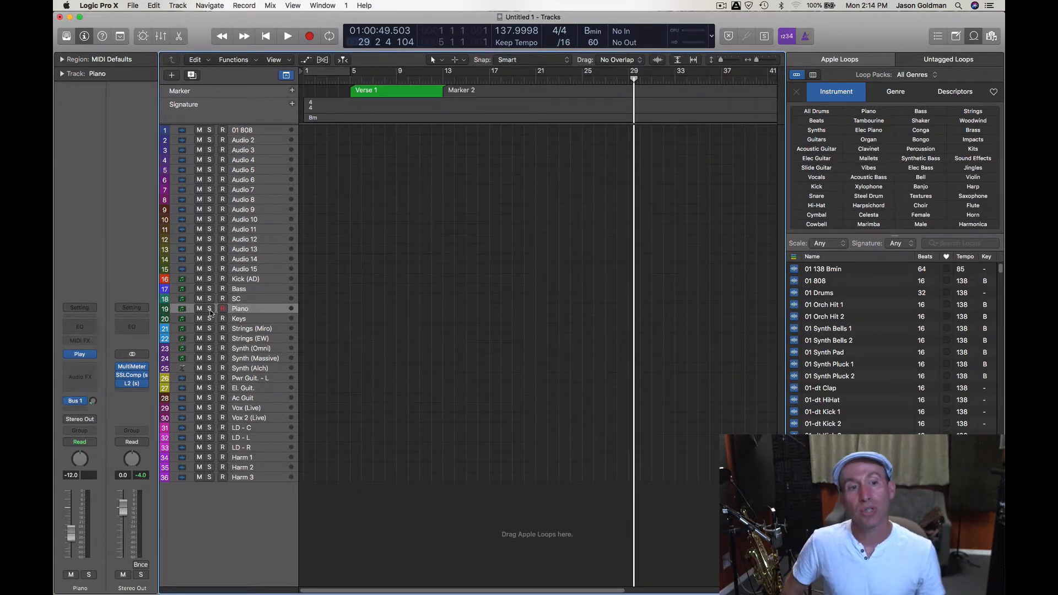
pyautogui.click(81, 355)
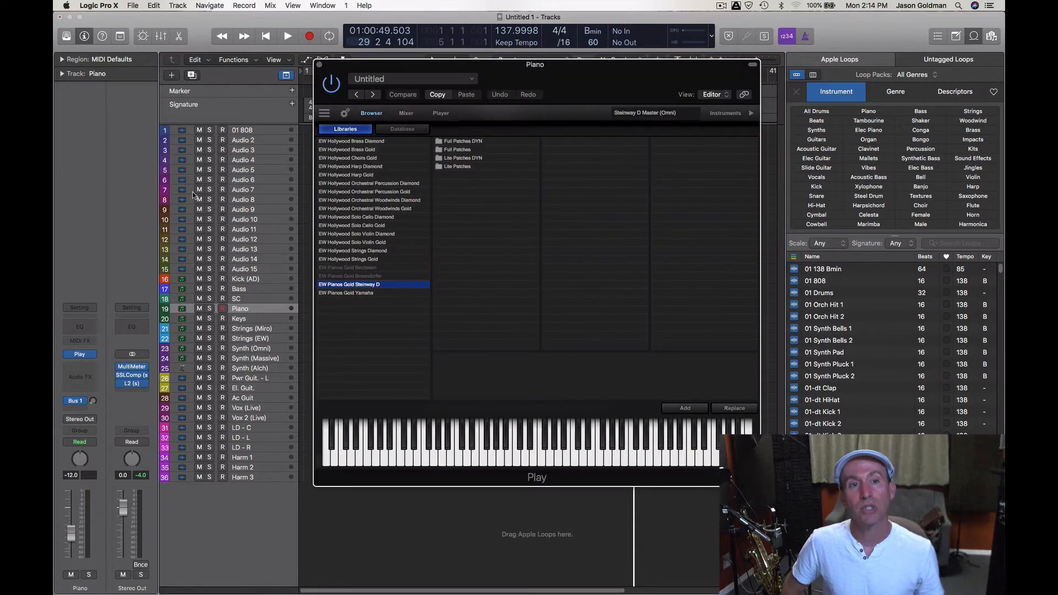
pyautogui.click(320, 65)
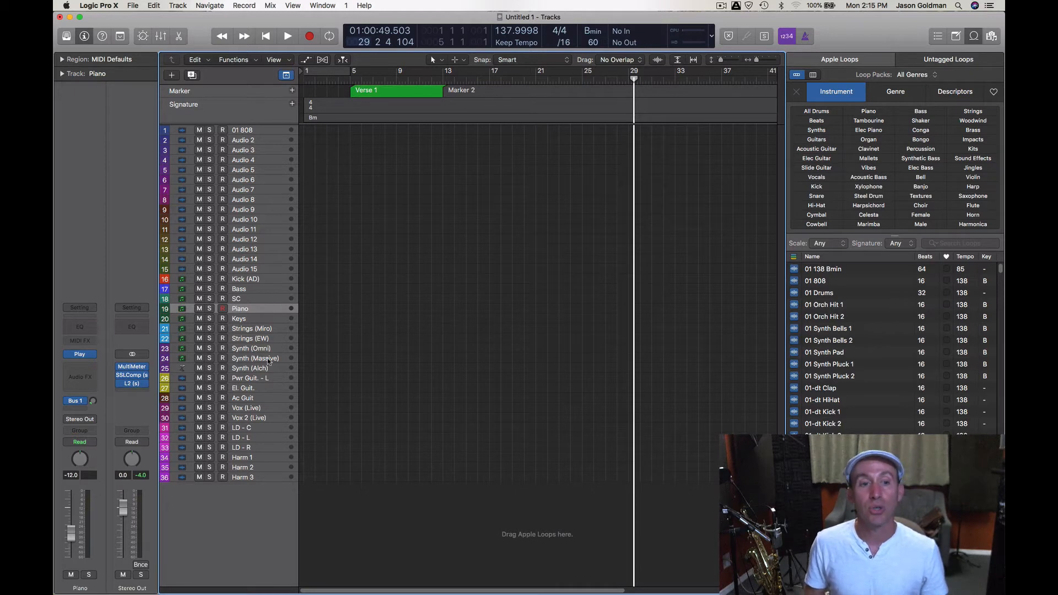
# - Examine the channel strips of the Pwr Guit. - L, El. Guit., Ac Guit, Vox (Live) and LD - C tracks
pyautogui.click(262, 379)
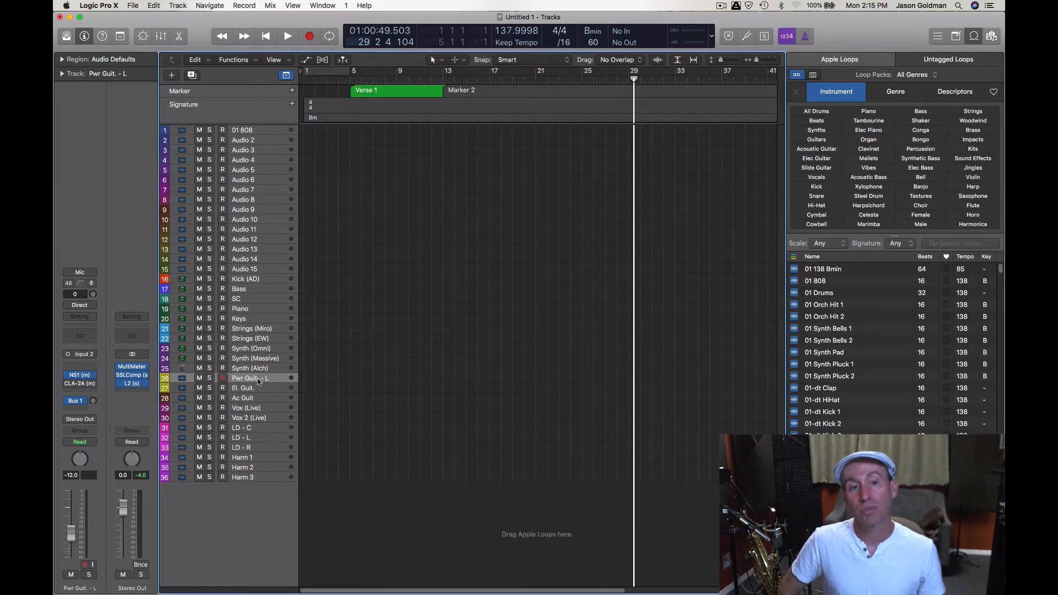
pyautogui.click(258, 387)
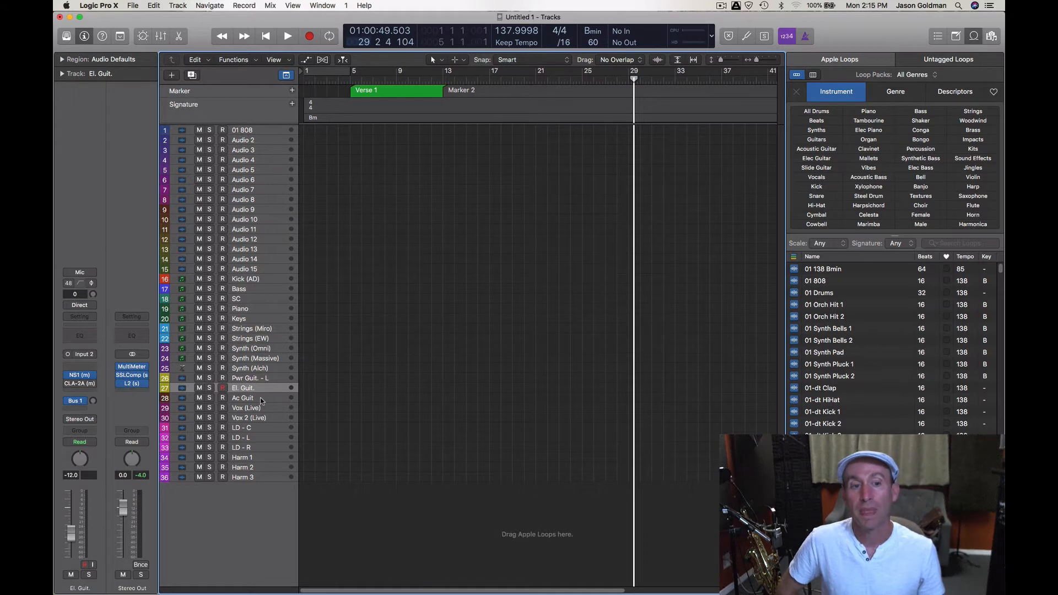
pyautogui.click(261, 398)
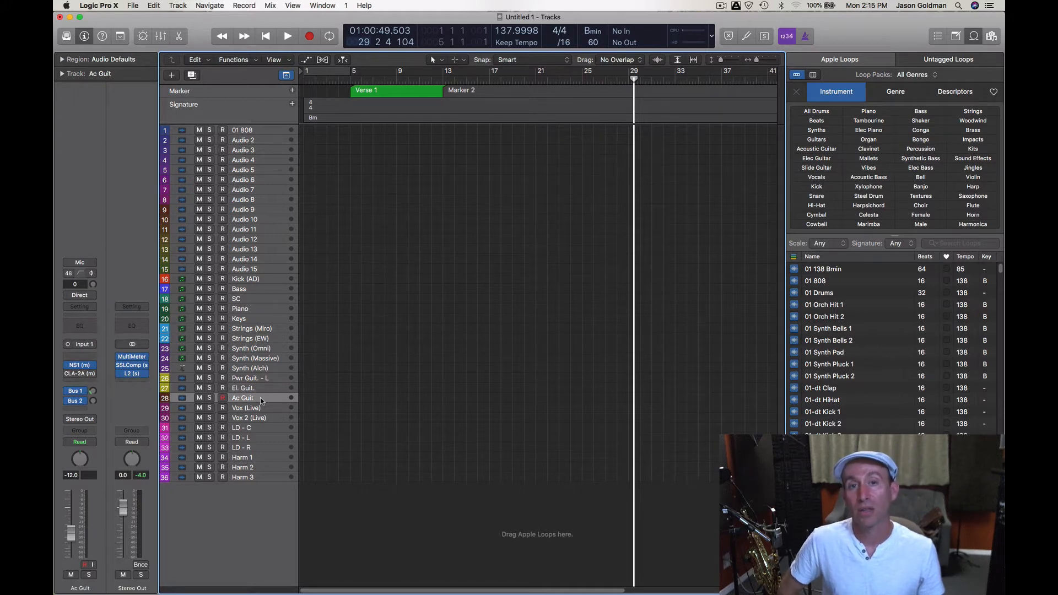
pyautogui.click(270, 318)
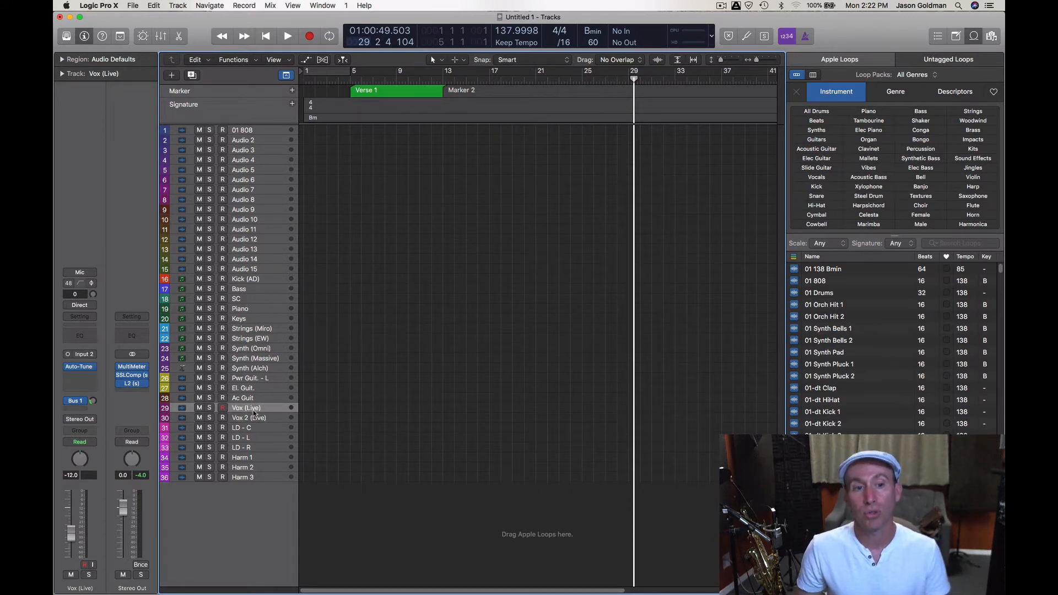
pyautogui.click(254, 427)
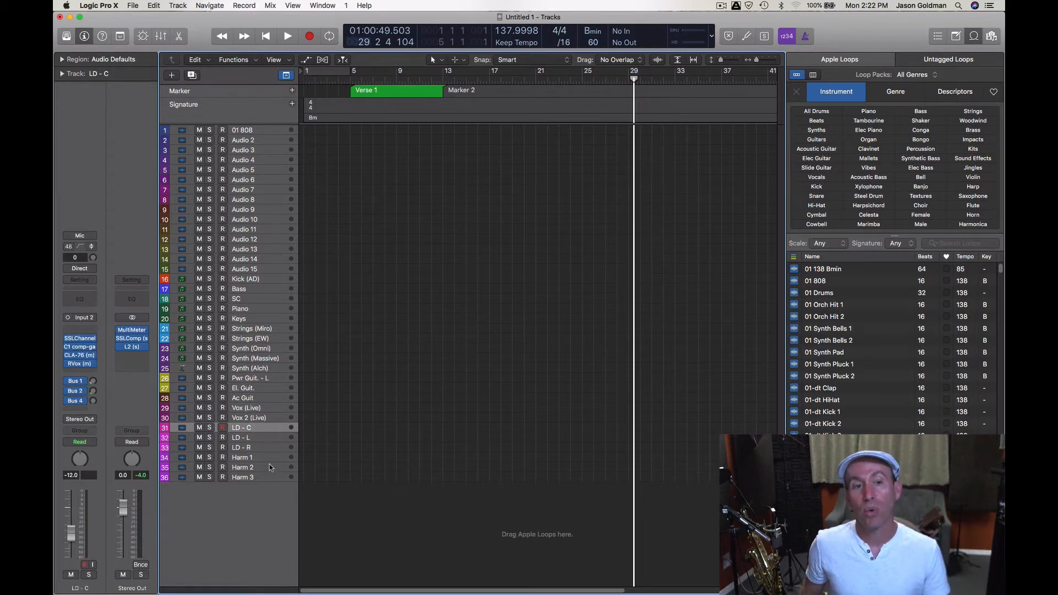
# - Examine the channel strips of the Vox (Live), LD - C, Harm 1, Harm 2, Harm 3 and Strings (Miro) tracks
pyautogui.click(266, 408)
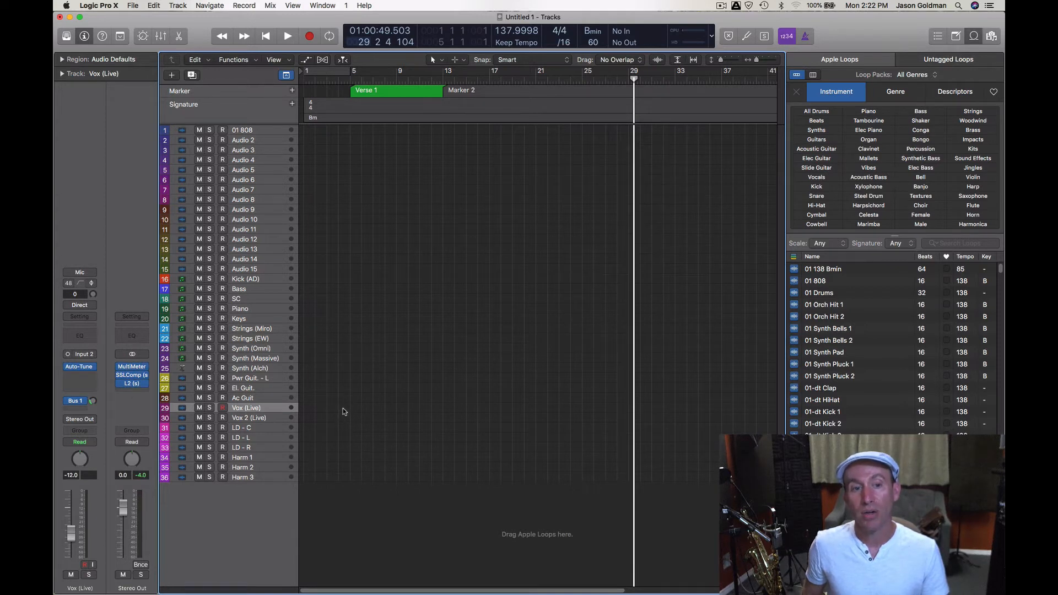
pyautogui.click(274, 429)
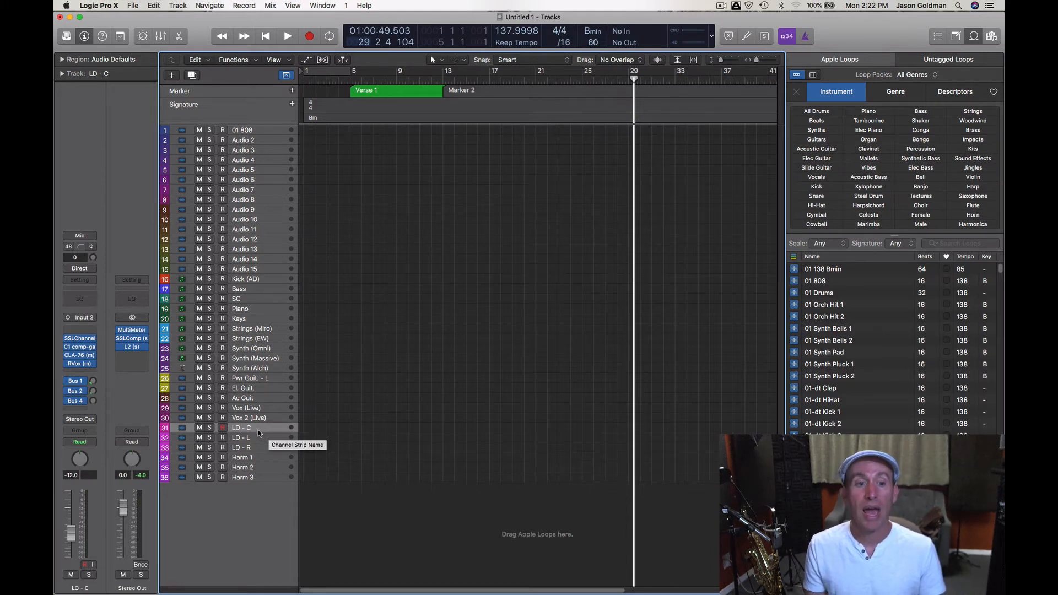
pyautogui.click(264, 457)
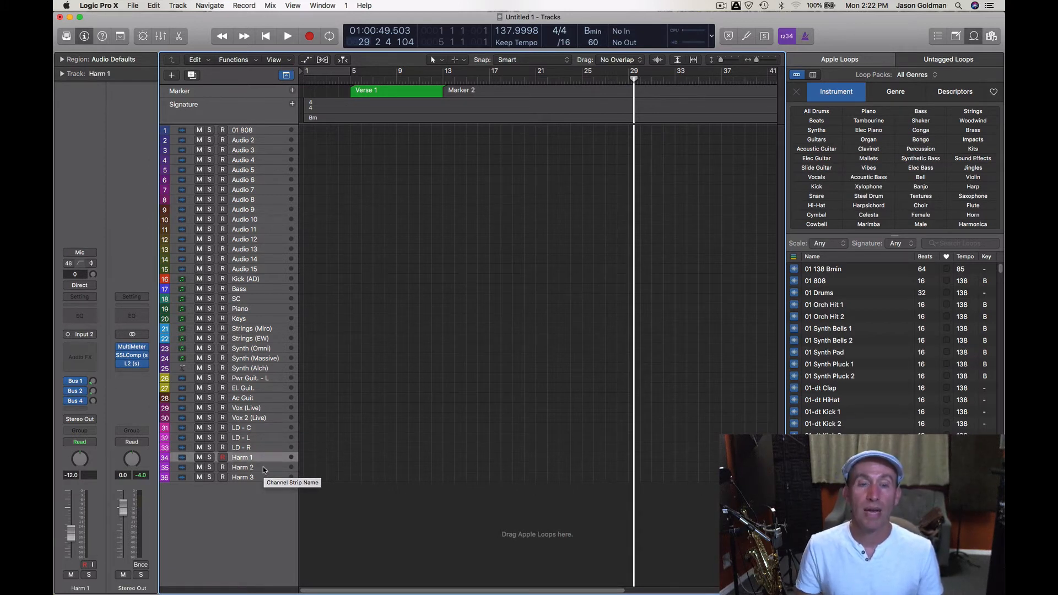
pyautogui.click(265, 468)
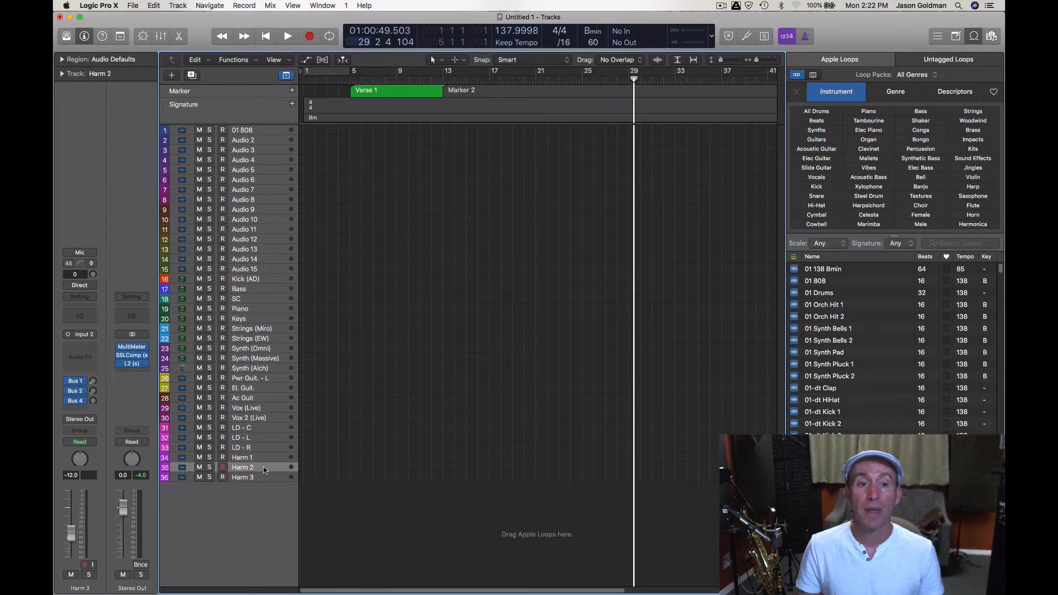
pyautogui.click(265, 477)
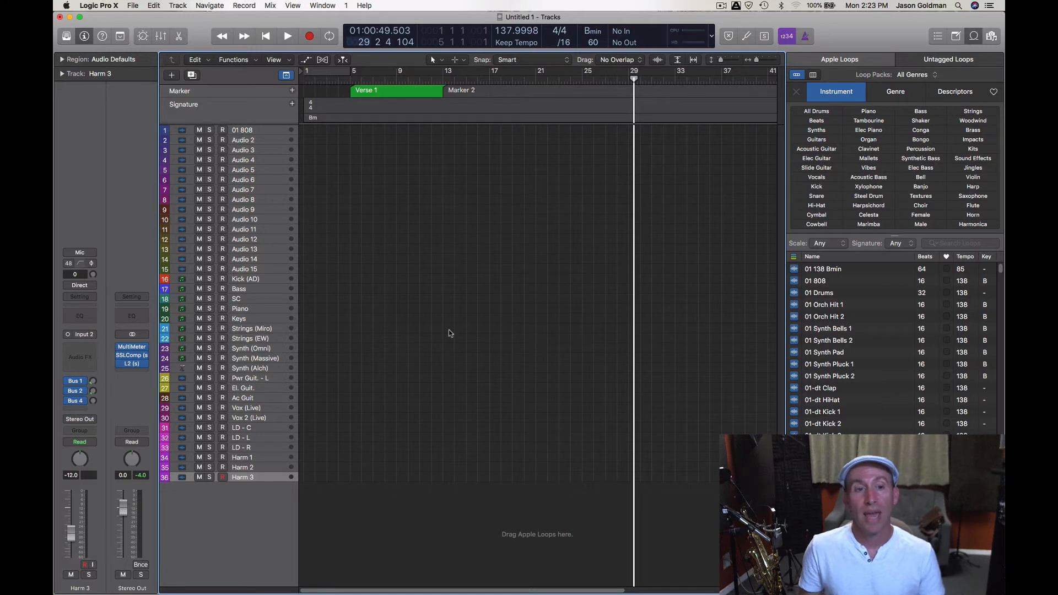
pyautogui.click(271, 329)
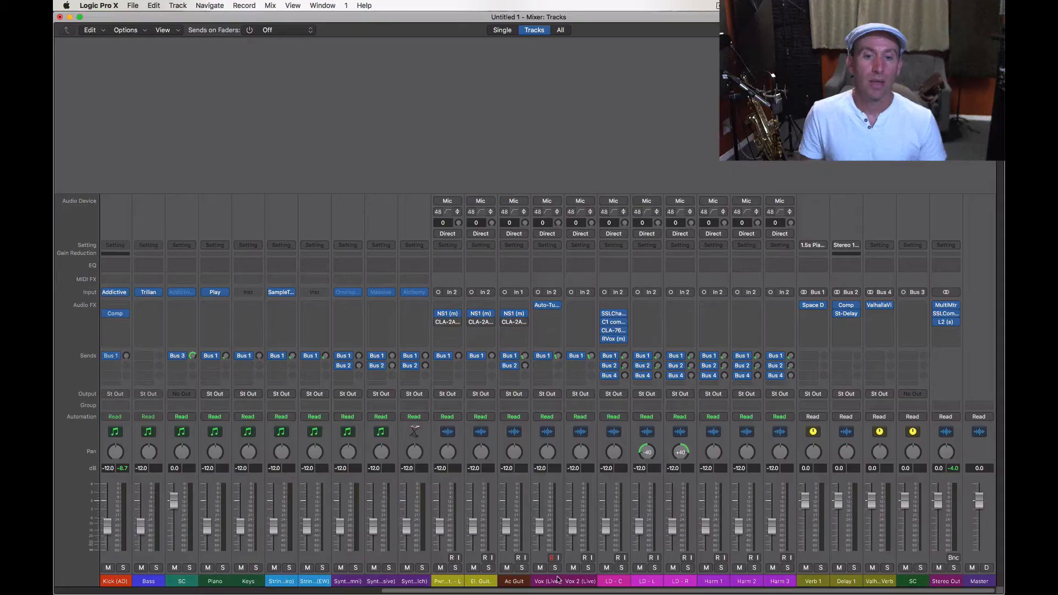
# - Select the Vox (Live) channel in the Mixer and view its input choices without changing the assignment
pyautogui.click(543, 583)
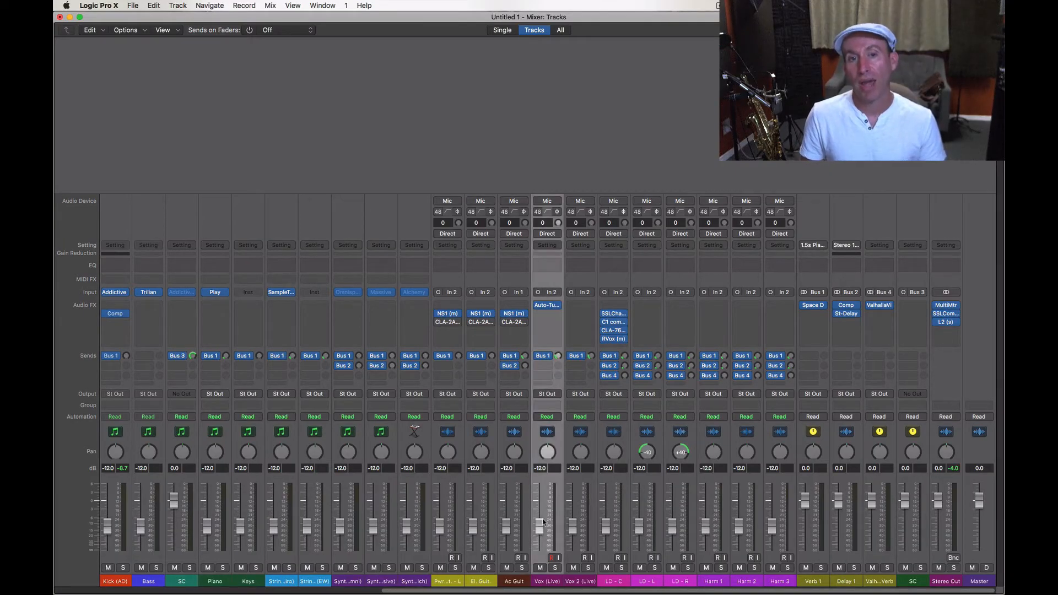
pyautogui.click(563, 292)
pyautogui.click(548, 182)
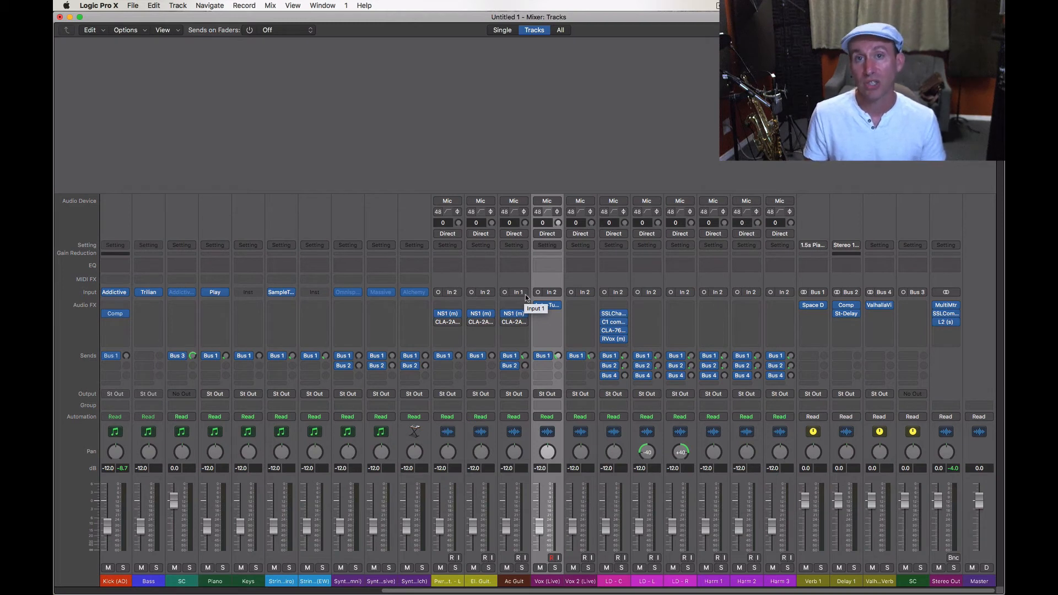
pyautogui.click(590, 183)
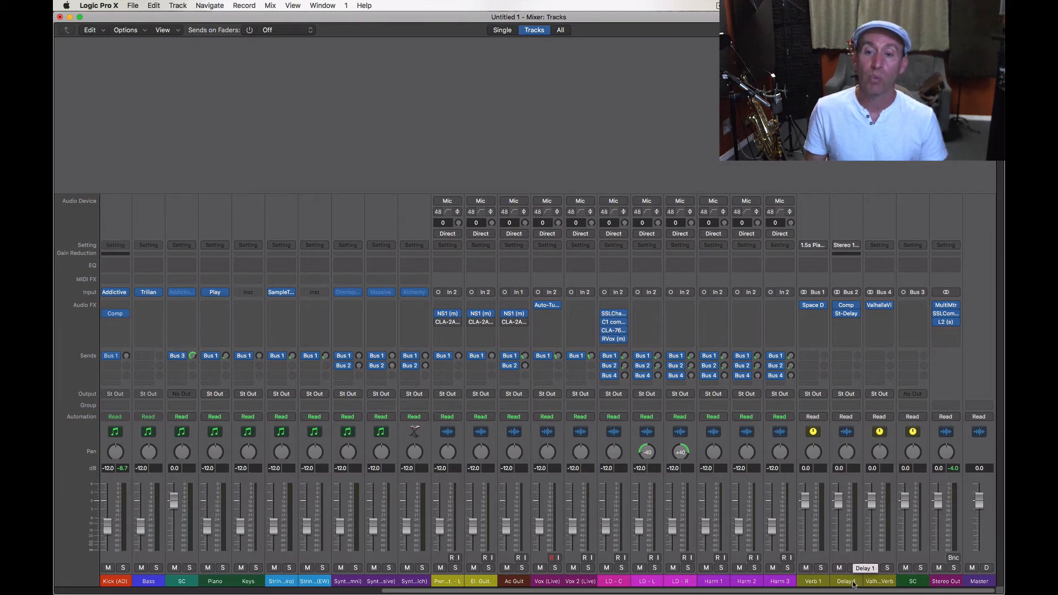
# - View the bus input choices of the Verb 1 channel and the Mixer's option for creating a new auxiliary channel strip
pyautogui.click(819, 582)
pyautogui.click(818, 292)
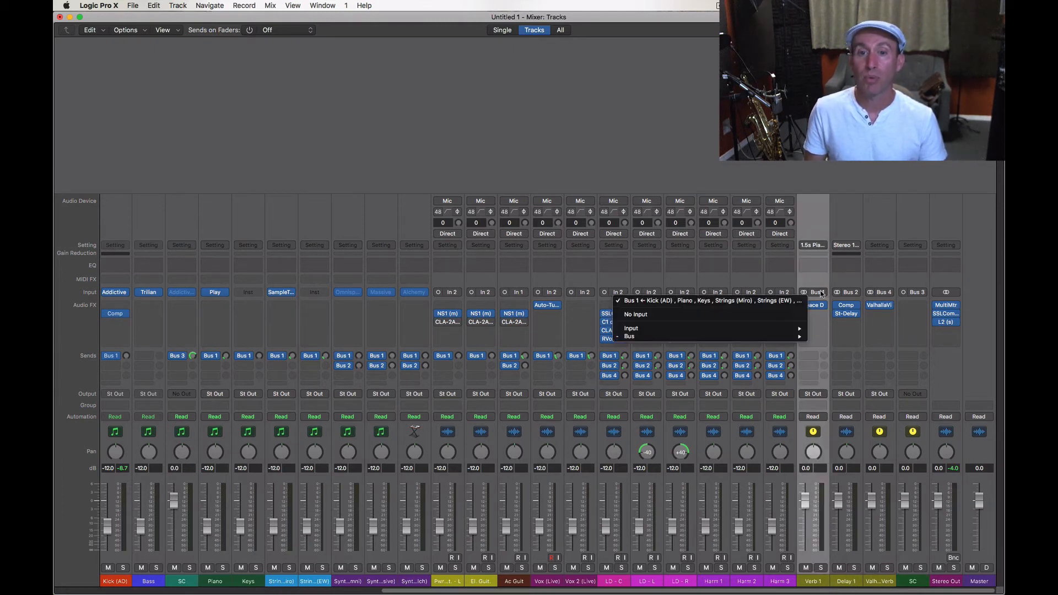
pyautogui.moveTo(767, 329)
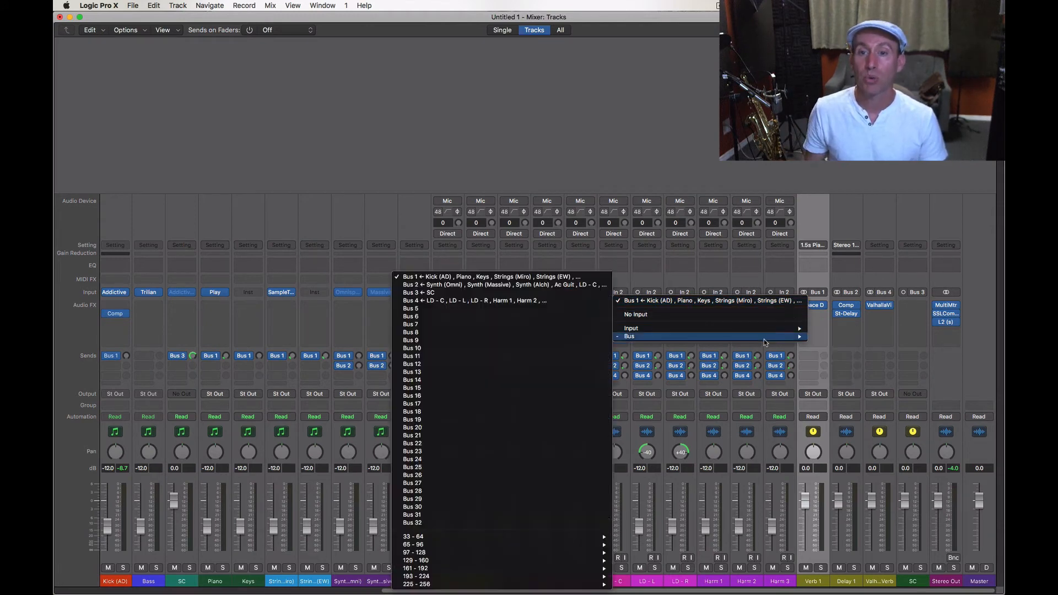
pyautogui.moveTo(634, 337)
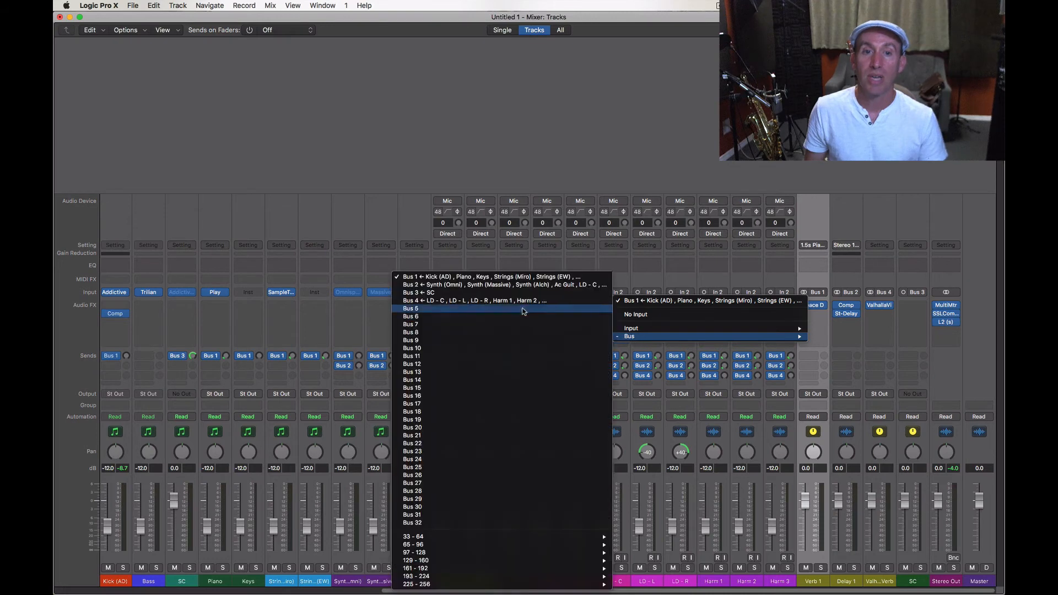
pyautogui.click(575, 123)
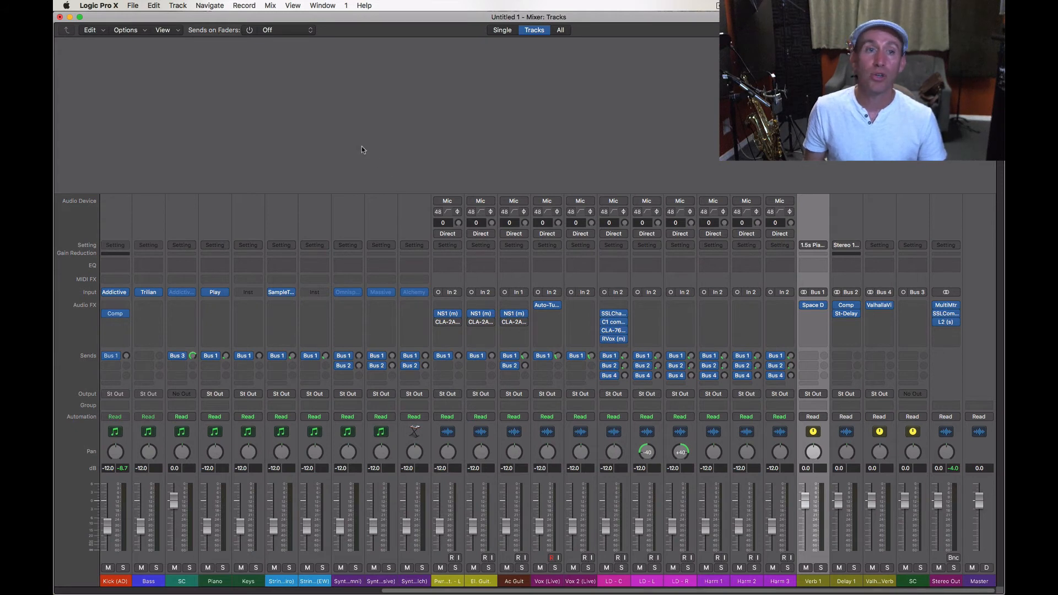
pyautogui.click(144, 31)
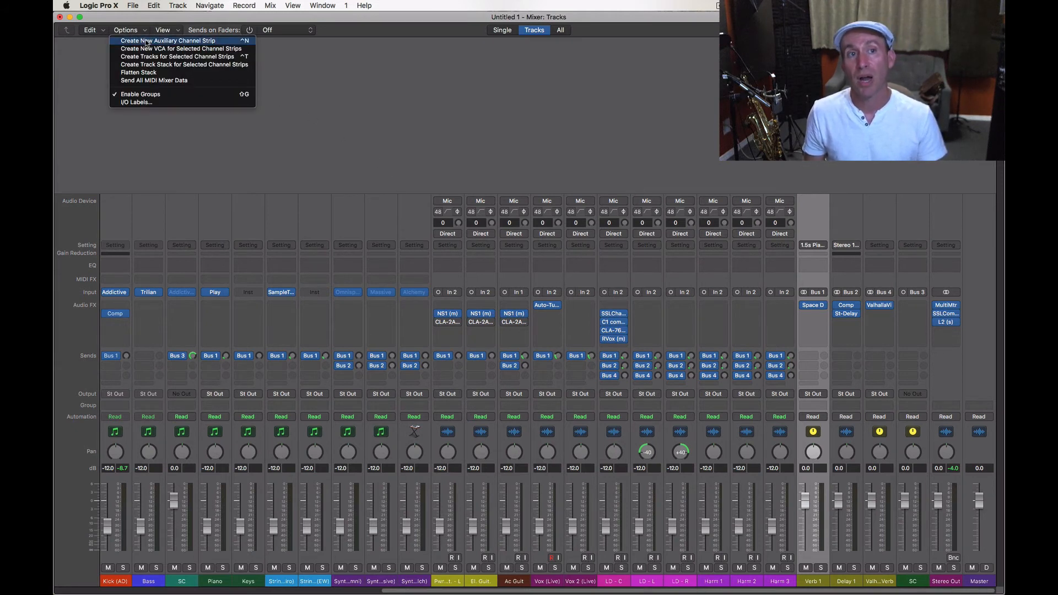
pyautogui.click(356, 108)
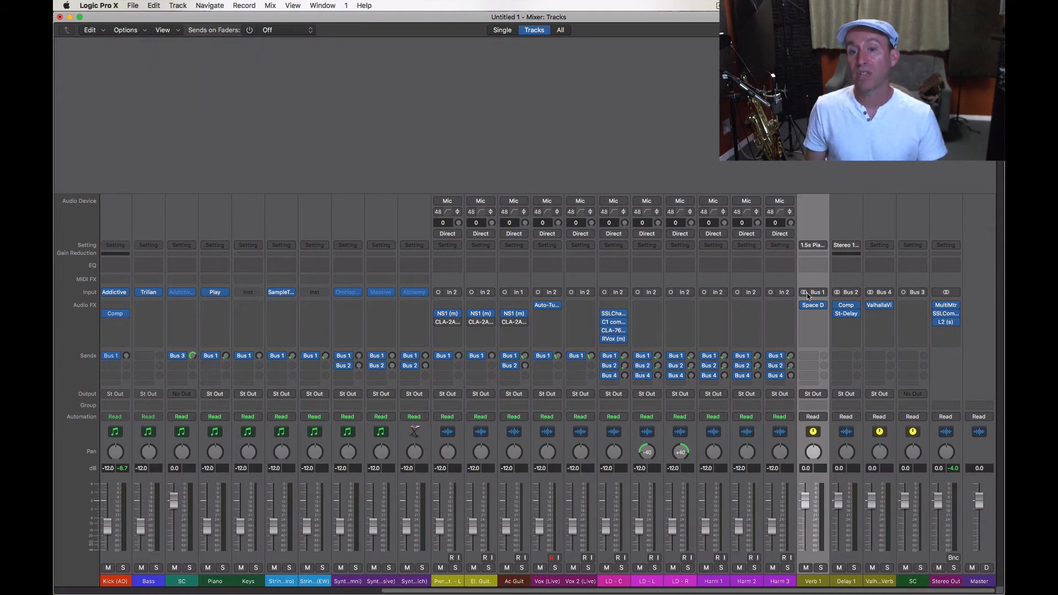
# - Check the Vox (Live) channel's Bus 1 send level and look over the sends on the other Mixer channels
pyautogui.hscroll(-2, 592, 546)
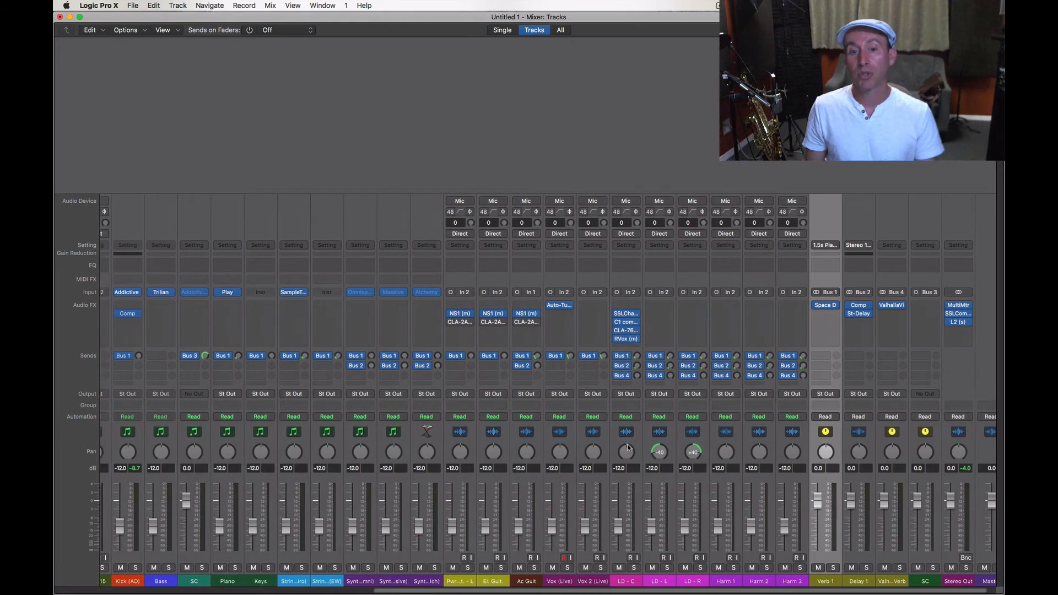
pyautogui.click(576, 583)
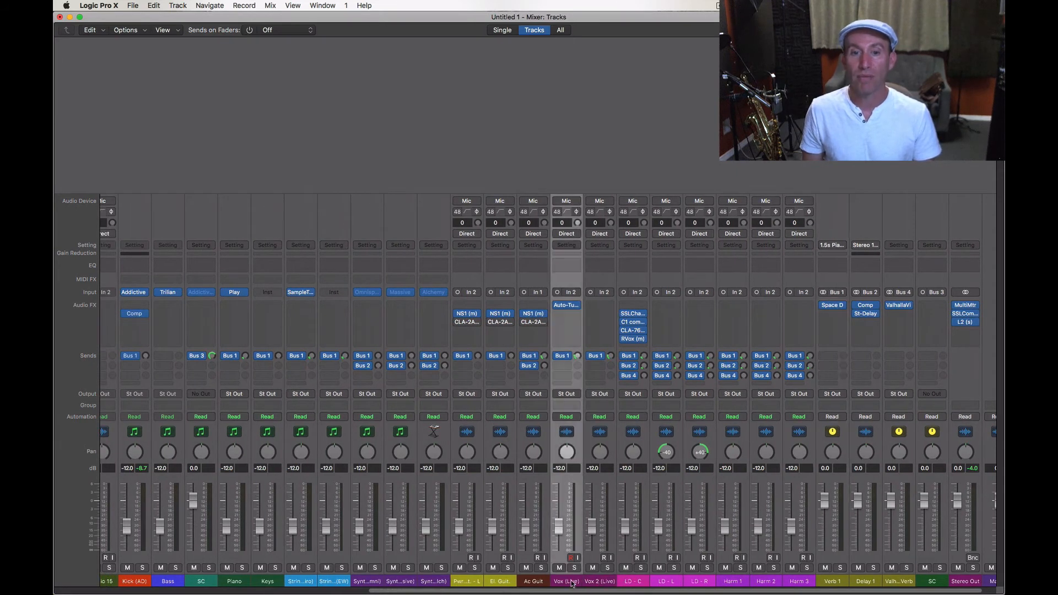
pyautogui.click(571, 357)
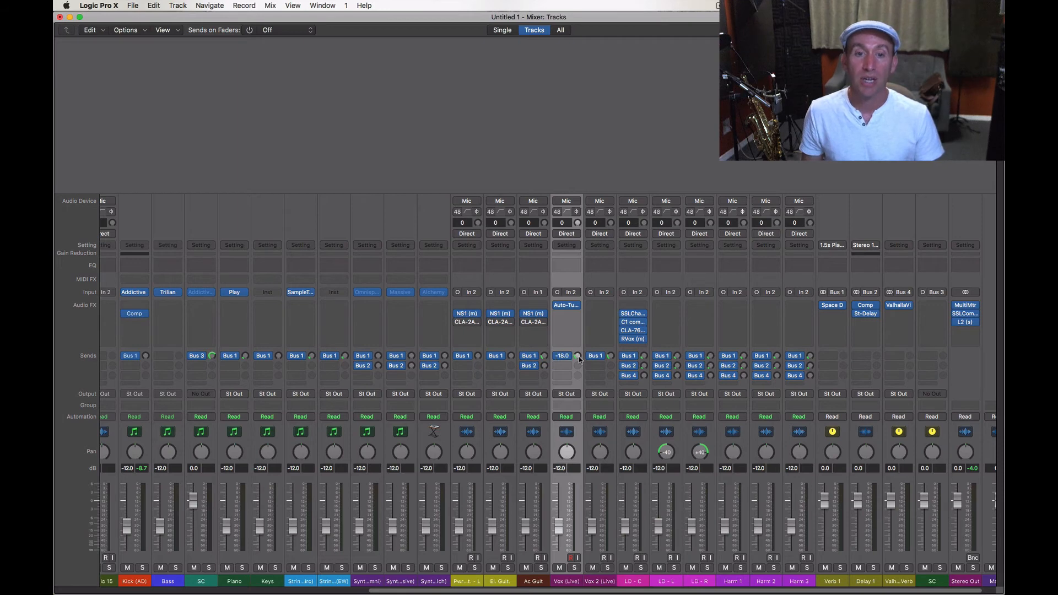
pyautogui.hscroll(-15, 554, 362)
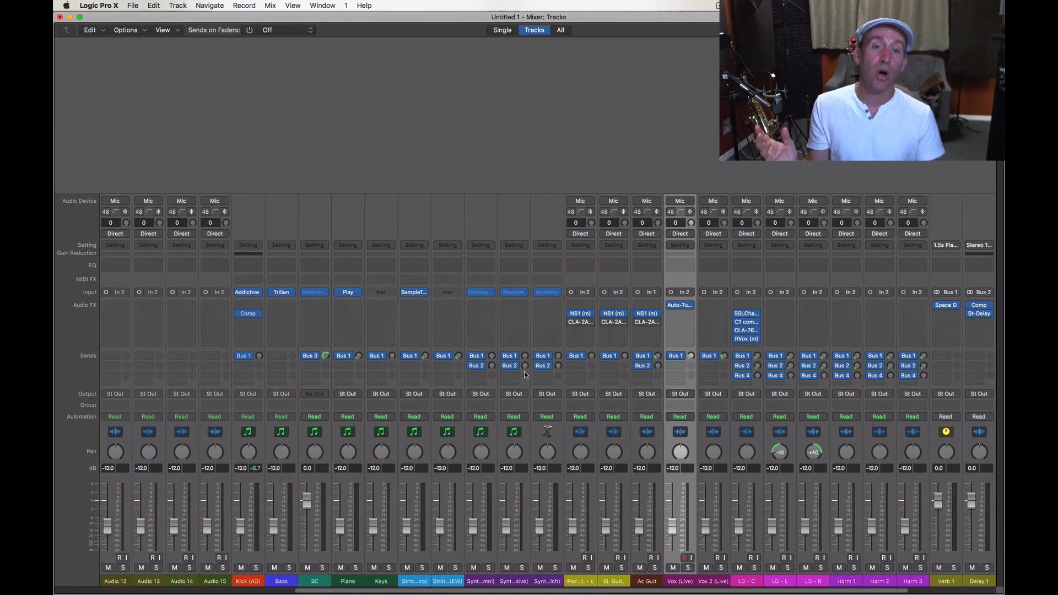
pyautogui.hscroll(-7, 511, 381)
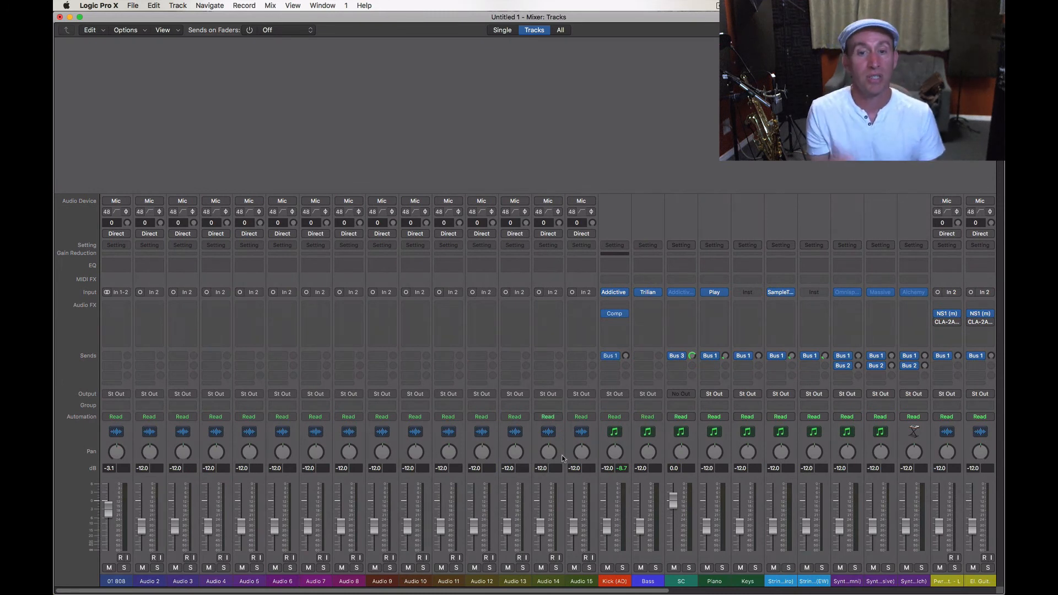
pyautogui.hscroll(5, 585, 496)
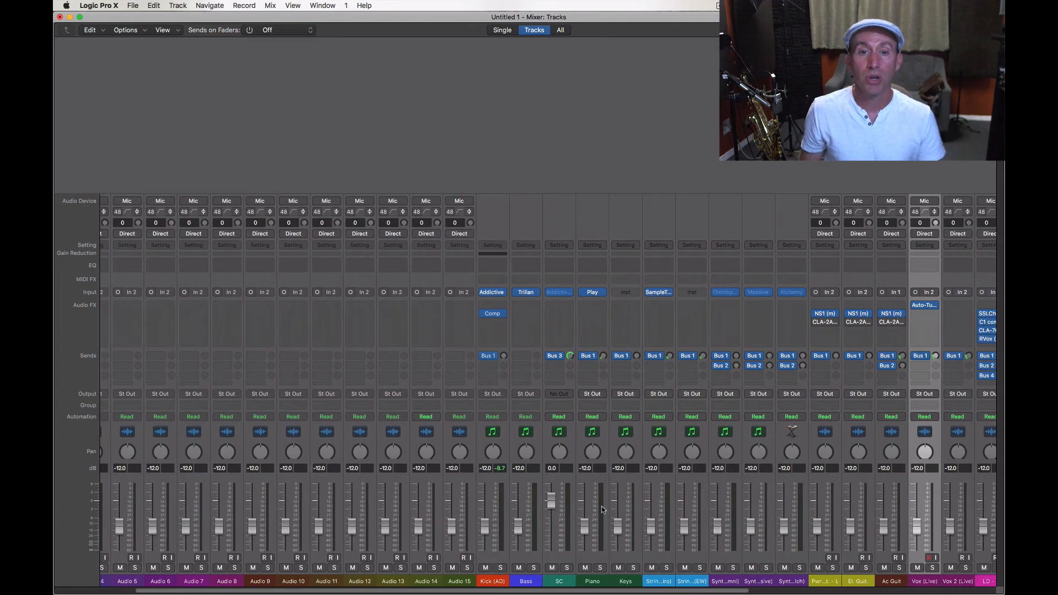
pyautogui.hscroll(5, 601, 551)
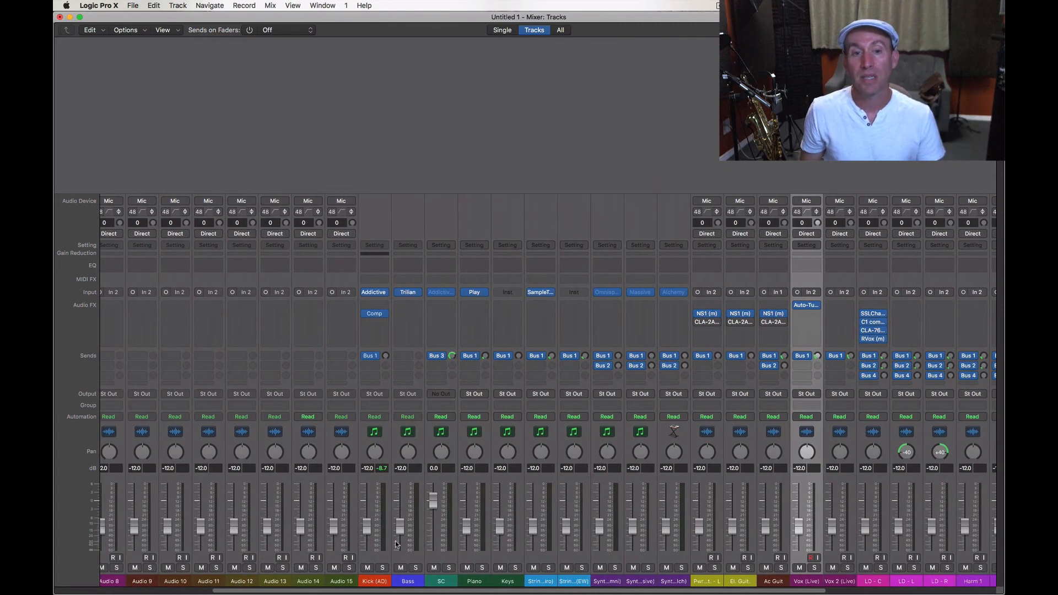
# - Inspect the compressor on the Kick (AD) channel and the Bus 3 send on the SC channel
pyautogui.moveTo(376, 315)
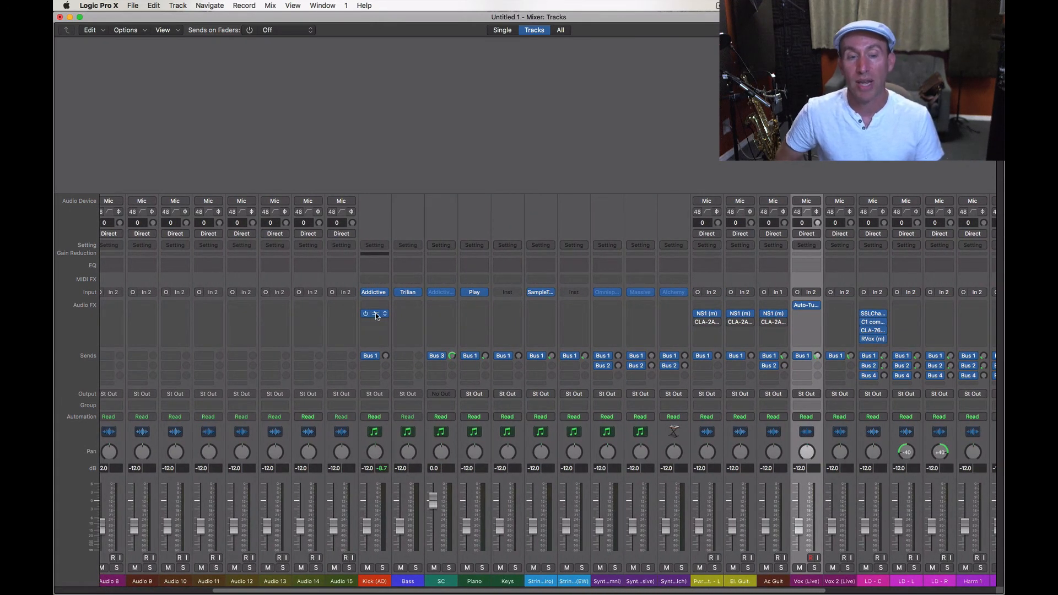
pyautogui.hscroll(1, 439, 376)
pyautogui.hscroll(3, 440, 376)
pyautogui.moveTo(381, 360)
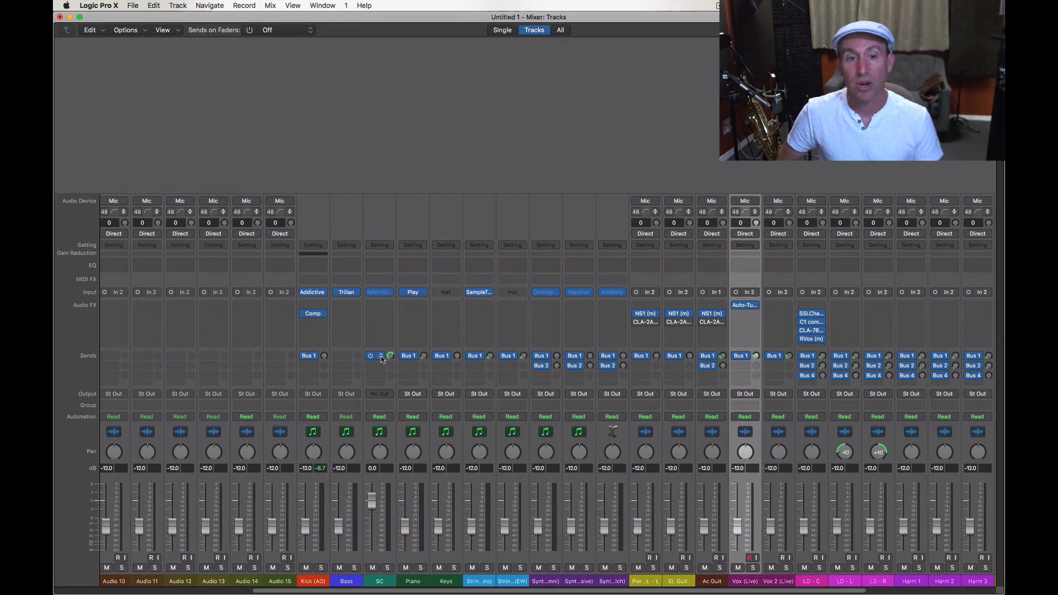
pyautogui.click(382, 359)
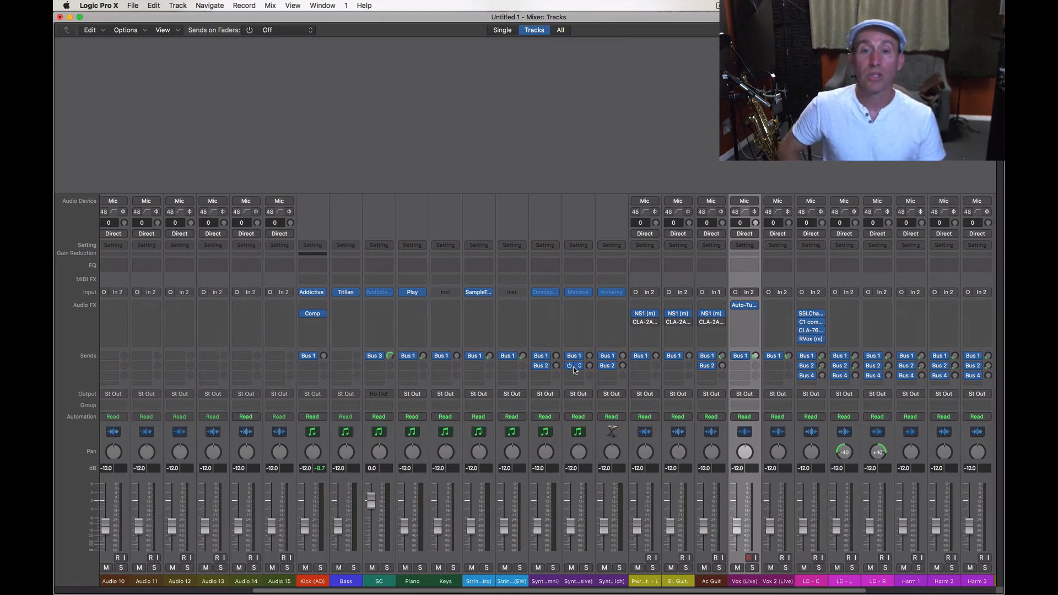
# - Select the vocal channels from LD - C to Harm 3 and check the Bus 1 and Bus 2 send levels on LD - C
pyautogui.hscroll(5, 574, 369)
pyautogui.hscroll(3, 577, 370)
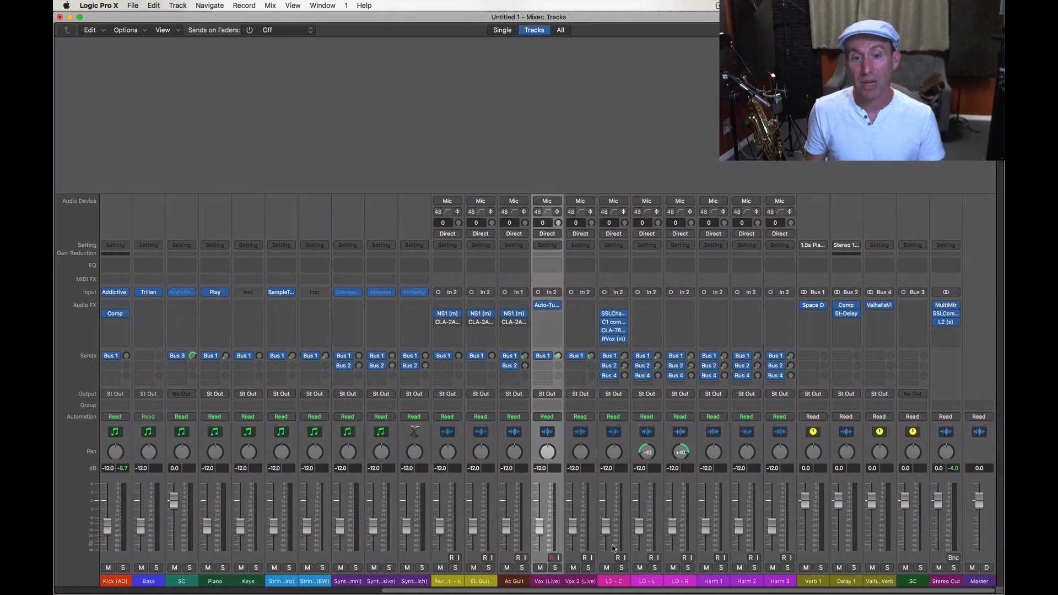
pyautogui.click(611, 582)
pyautogui.keyDown('shift'); pyautogui.click(777, 582); pyautogui.keyUp('shift')
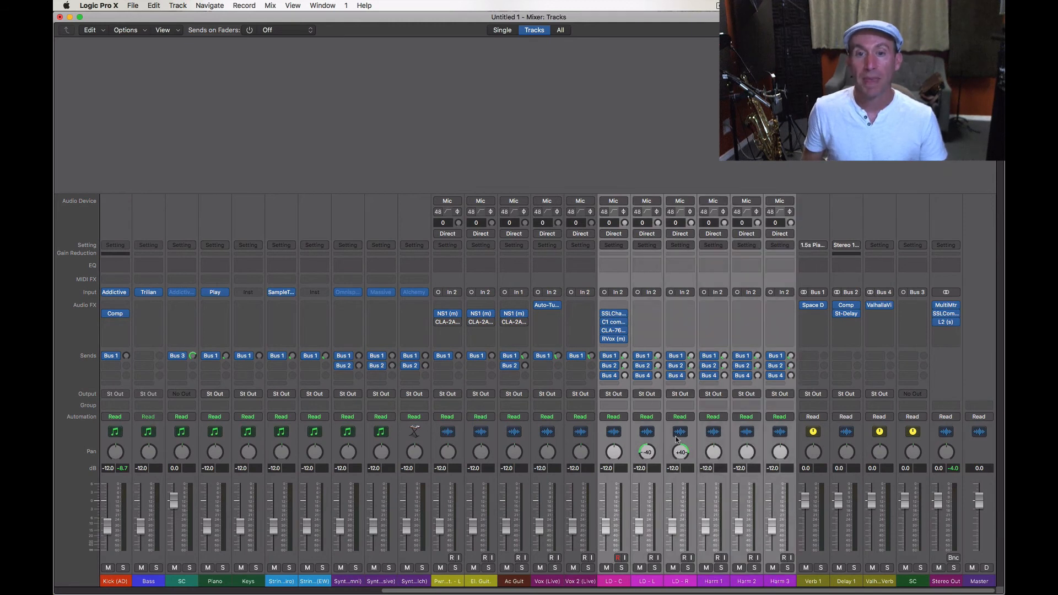
pyautogui.click(625, 357)
pyautogui.click(626, 368)
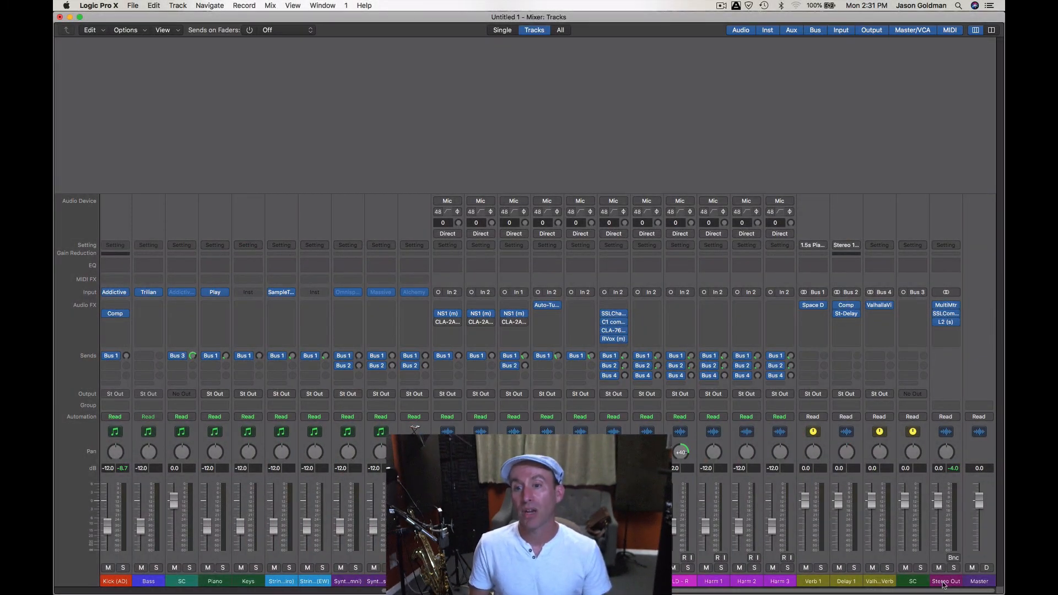
# - Open the MultiMeter on the Stereo Out channel, view its Goniometer and Analyzer displays, and close it
pyautogui.click(943, 584)
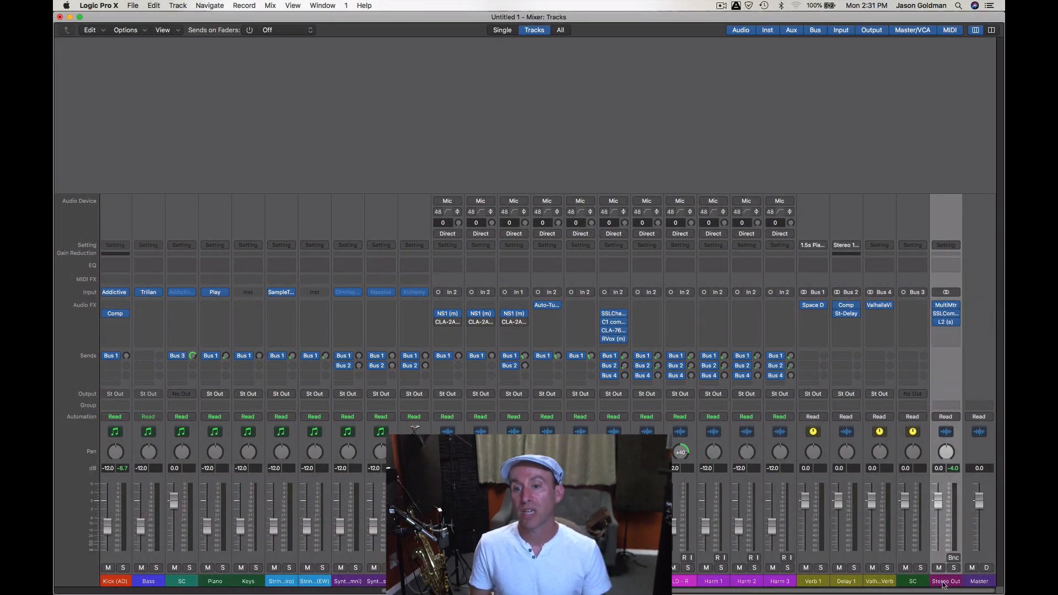
pyautogui.click(948, 307)
pyautogui.moveTo(342, 36); pyautogui.dragTo(420, 40)
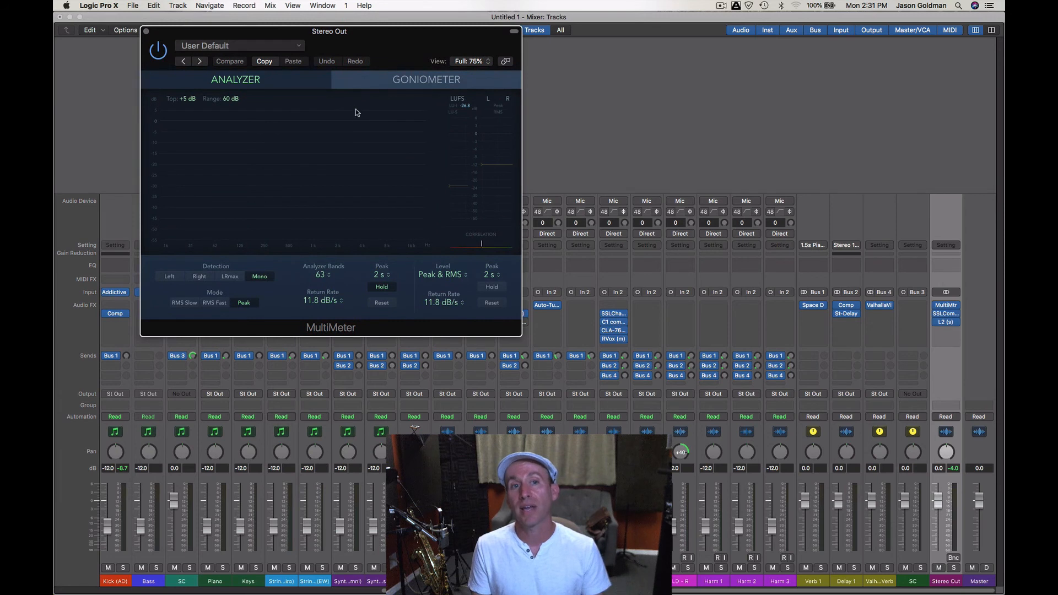
pyautogui.click(382, 81)
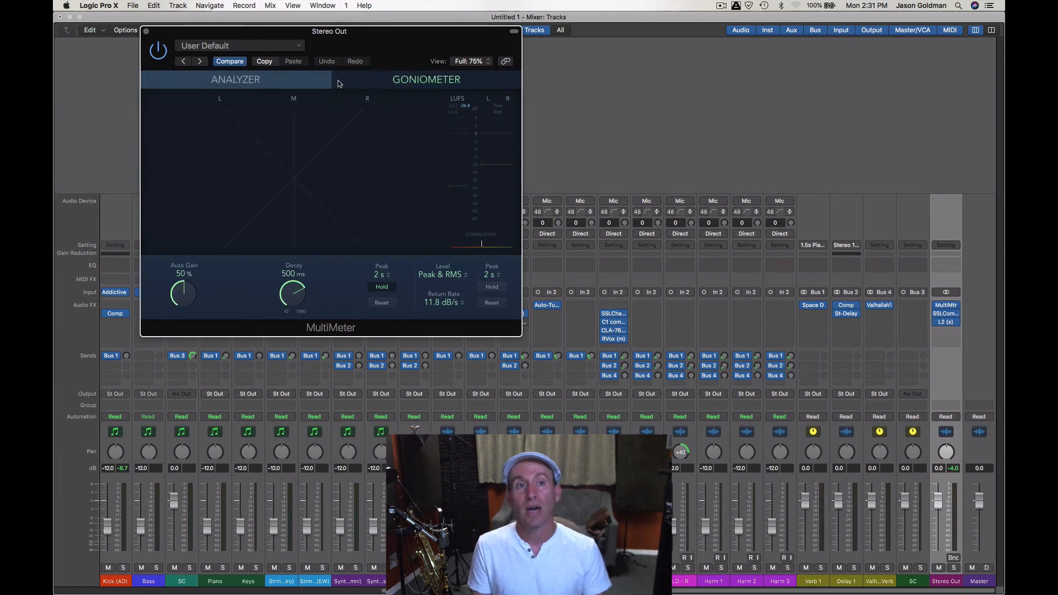
pyautogui.click(290, 83)
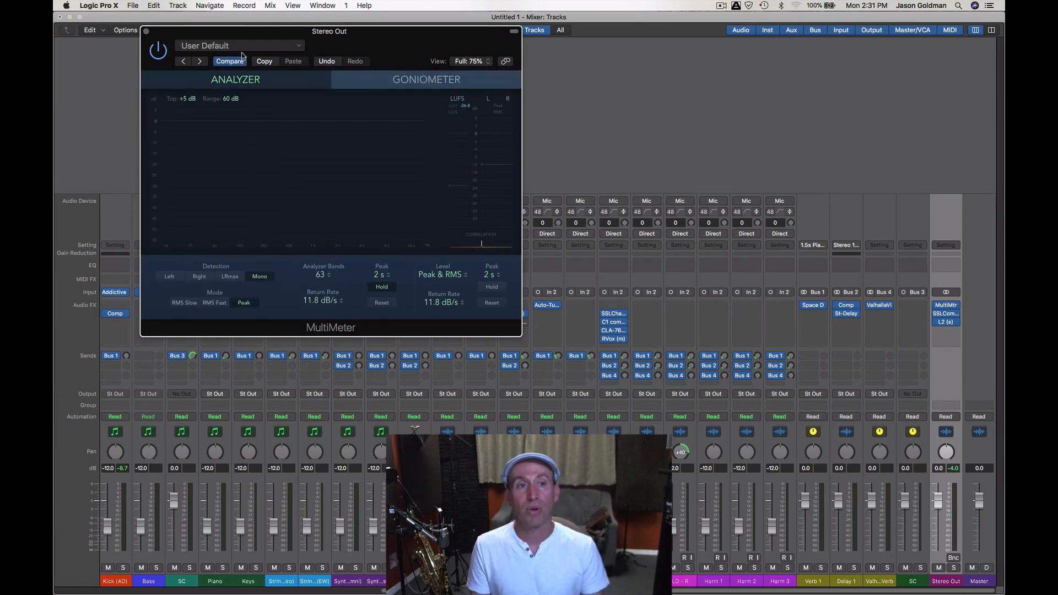
pyautogui.click(146, 31)
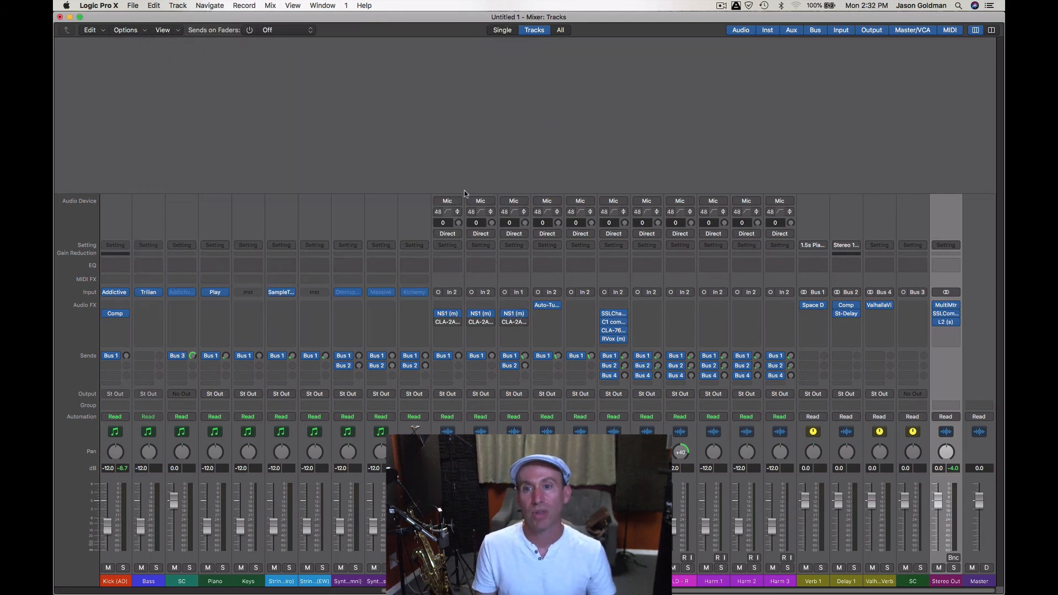
# - Open the SSLComp bus compressor on the Stereo Out channel, view its settings and close it
pyautogui.click(948, 314)
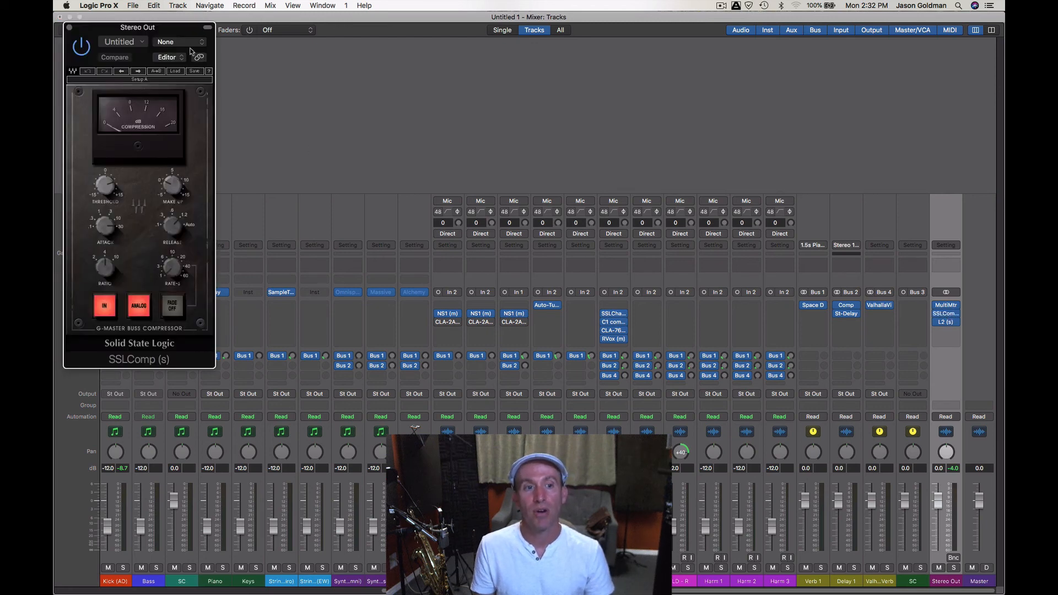
pyautogui.moveTo(178, 31); pyautogui.dragTo(582, 113)
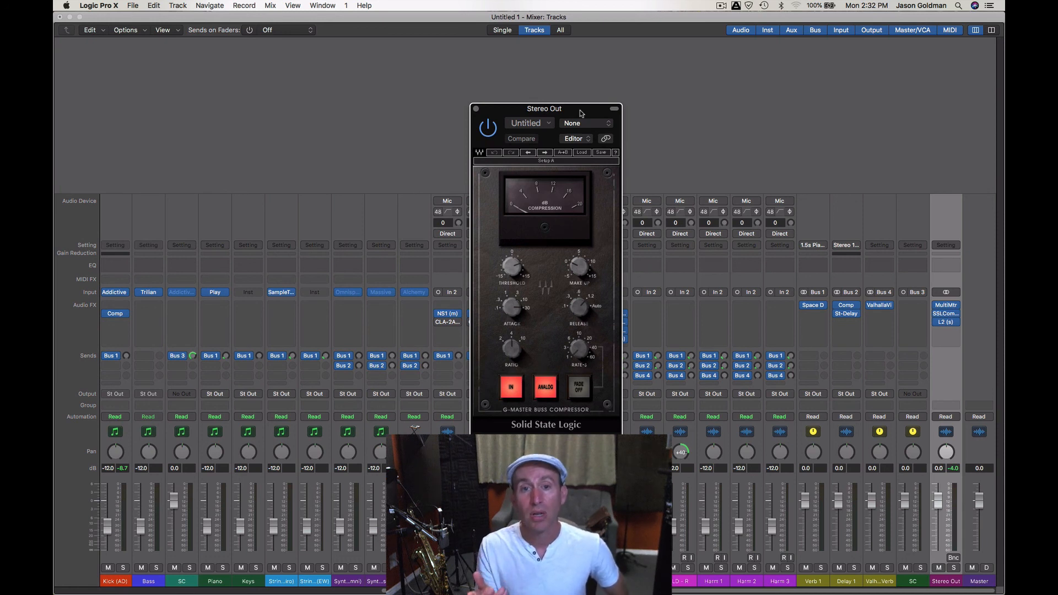
pyautogui.click(477, 109)
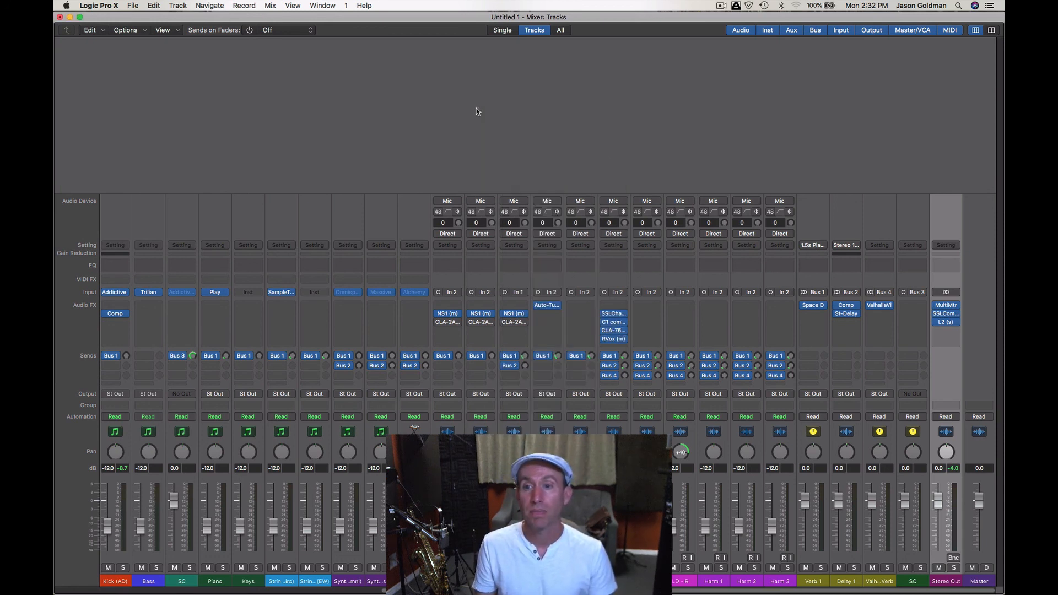
# - Open the L2 Ultramaximizer on the Stereo Out channel and reposition its window to view the limiter settings
pyautogui.click(946, 322)
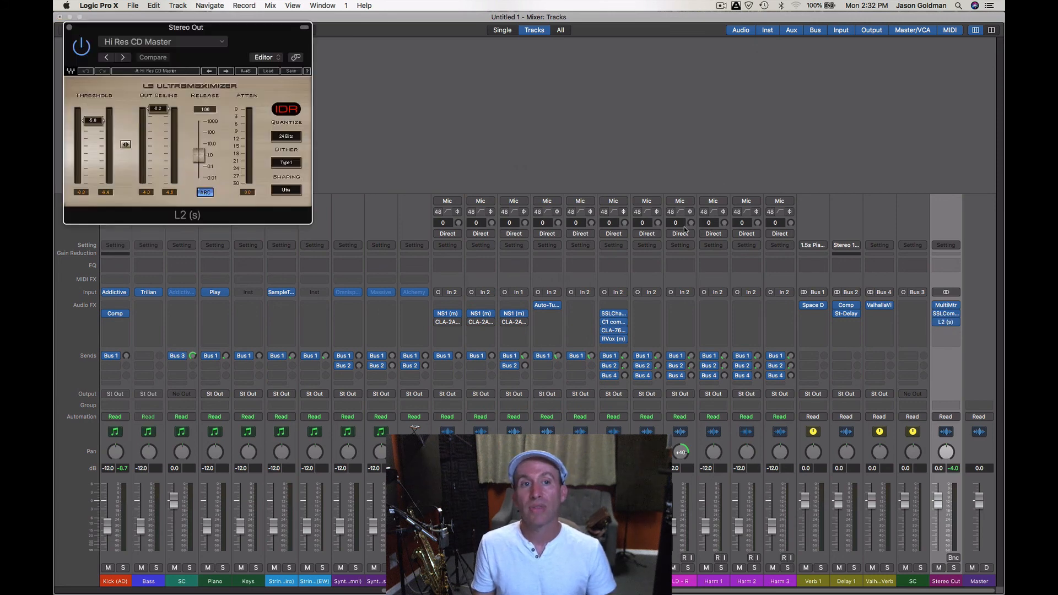
pyautogui.moveTo(265, 42); pyautogui.dragTo(554, 87)
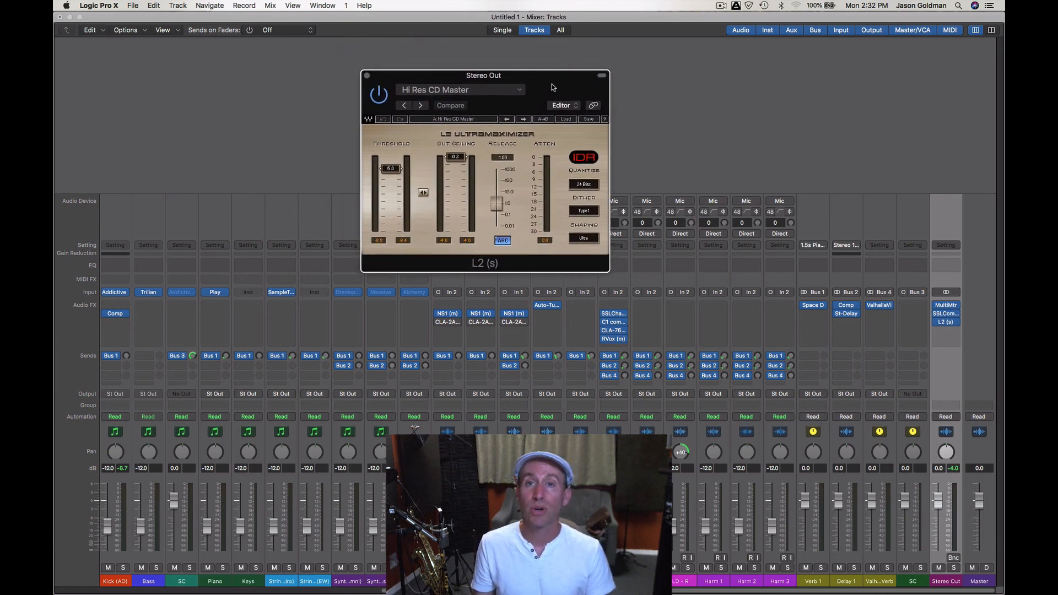